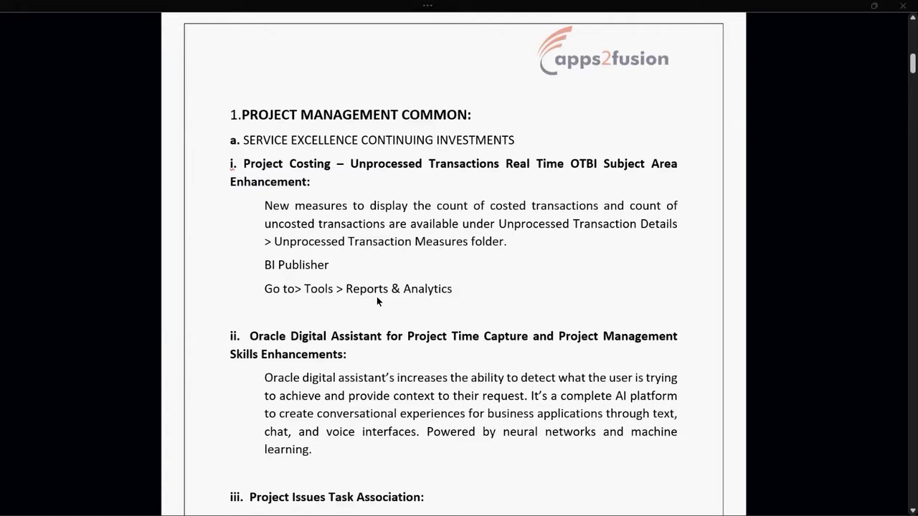
Switch to the Oracle Fusion Cloud Applications browser window and open Reports and Analytics under Tools
key(alt+Tab)
key(alt+Tab)
key(alt+Tab)
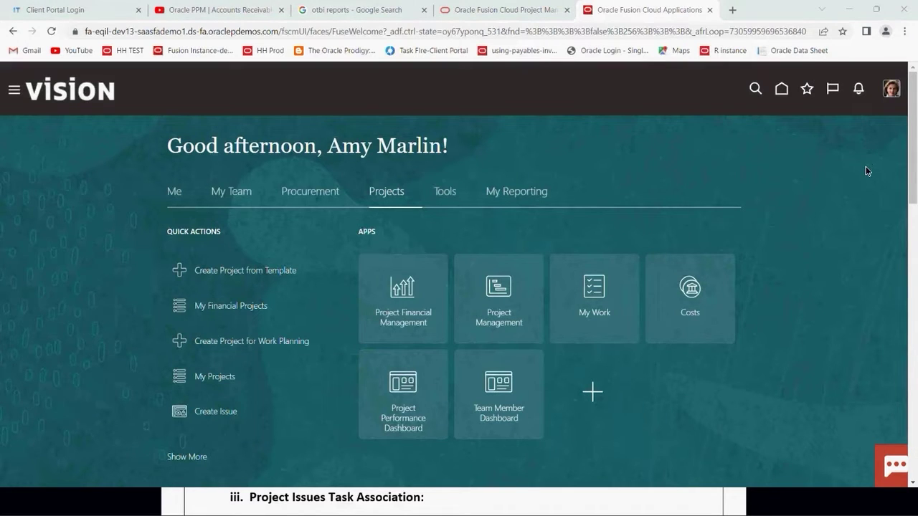
click(18, 106)
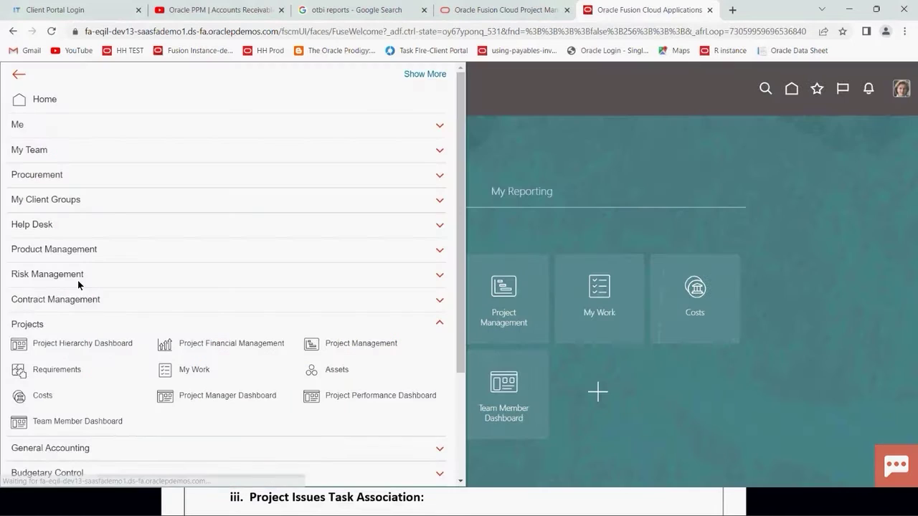
scroll(79, 361, down, 2)
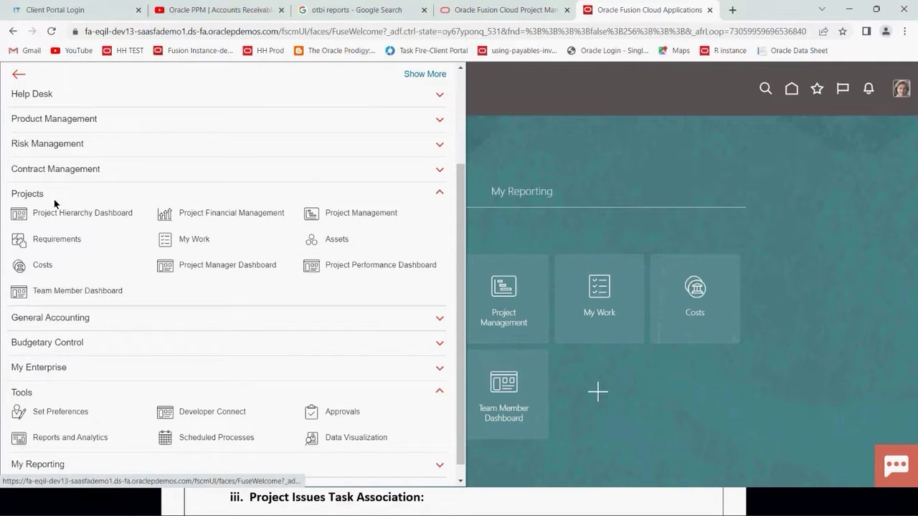
scroll(79, 301, down, 1)
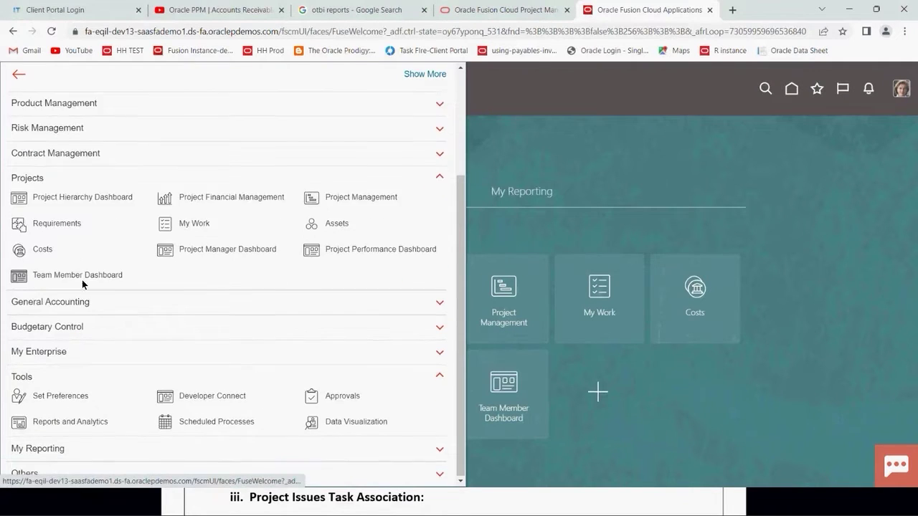
click(78, 422)
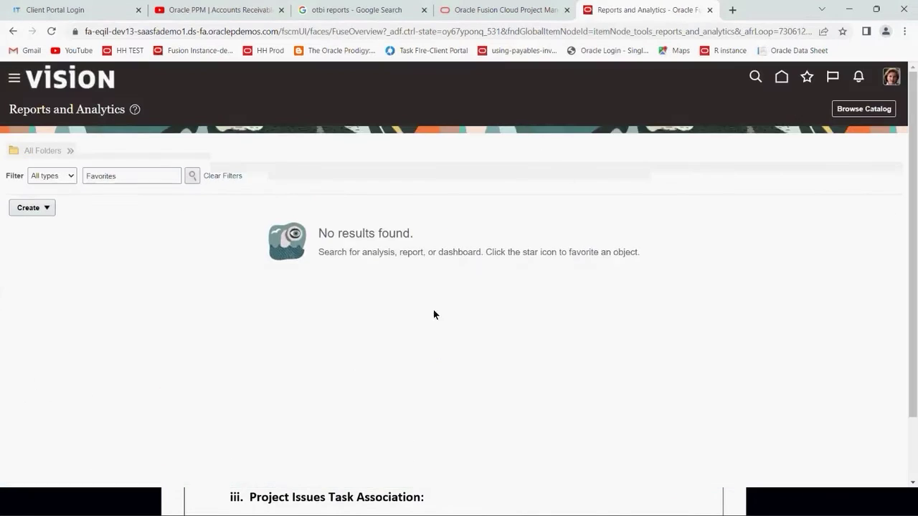
Browse the catalog and create a new analysis on the Project Costing - Unprocessed Transactions Real Time subject area
click(748, 10)
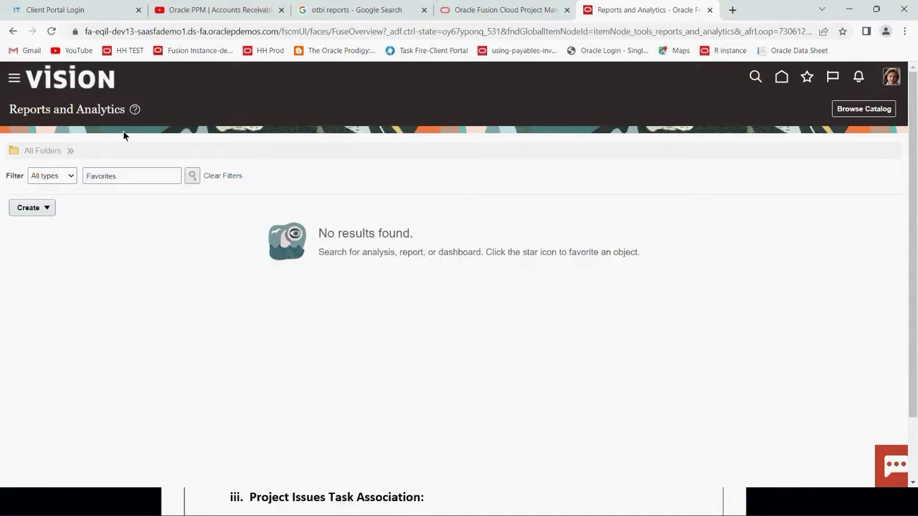
click(855, 113)
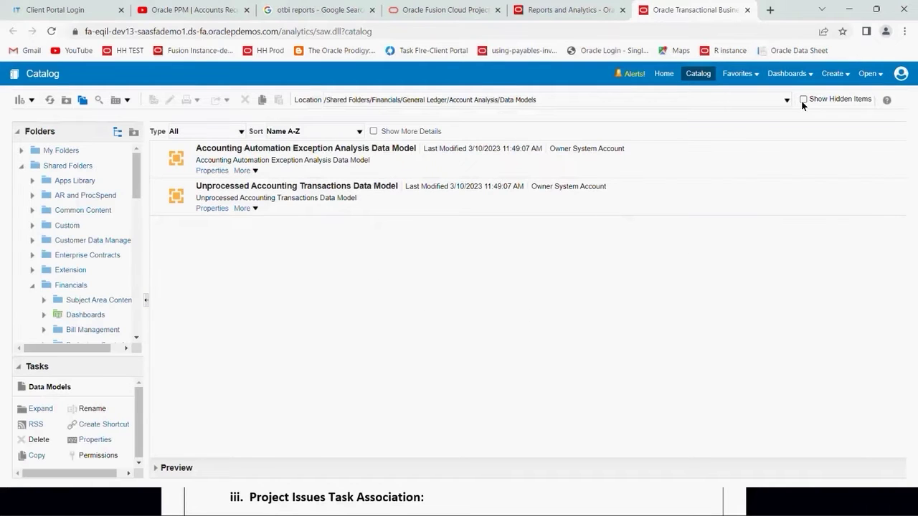
click(832, 73)
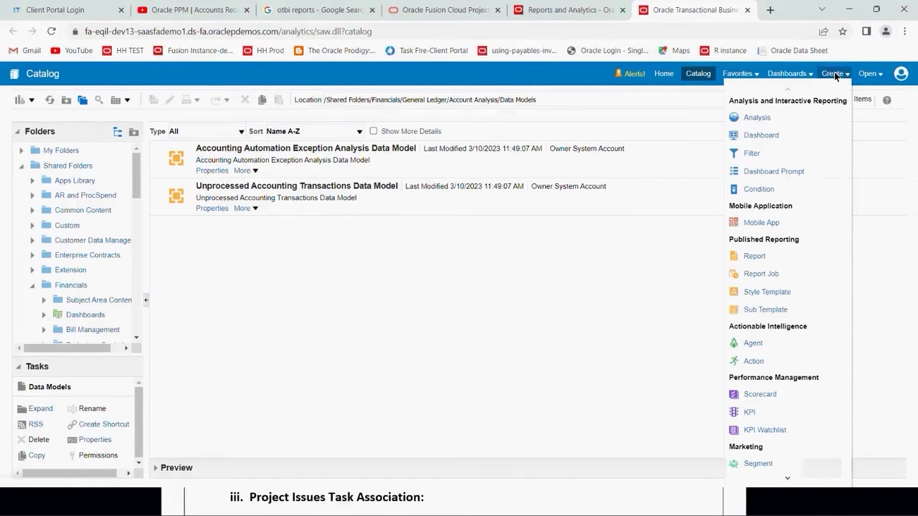
click(762, 121)
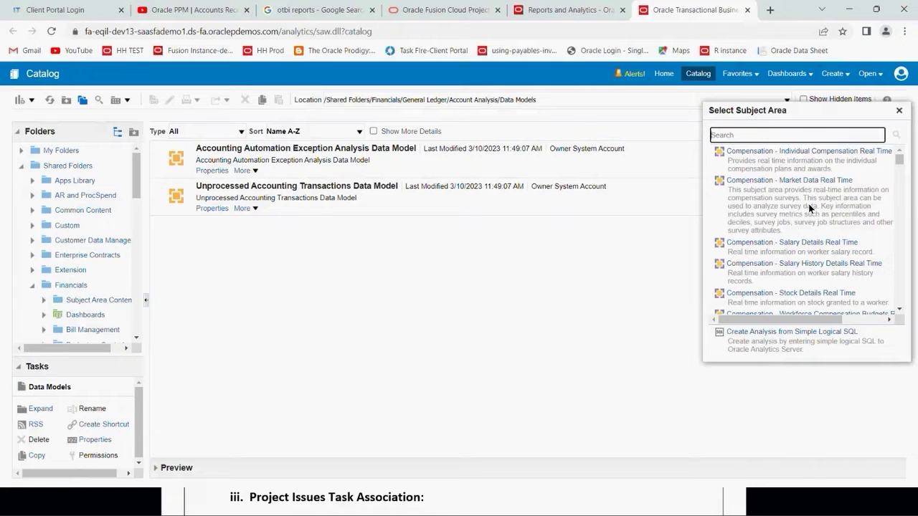
scroll(787, 246, down, 3)
scroll(787, 246, down, 2)
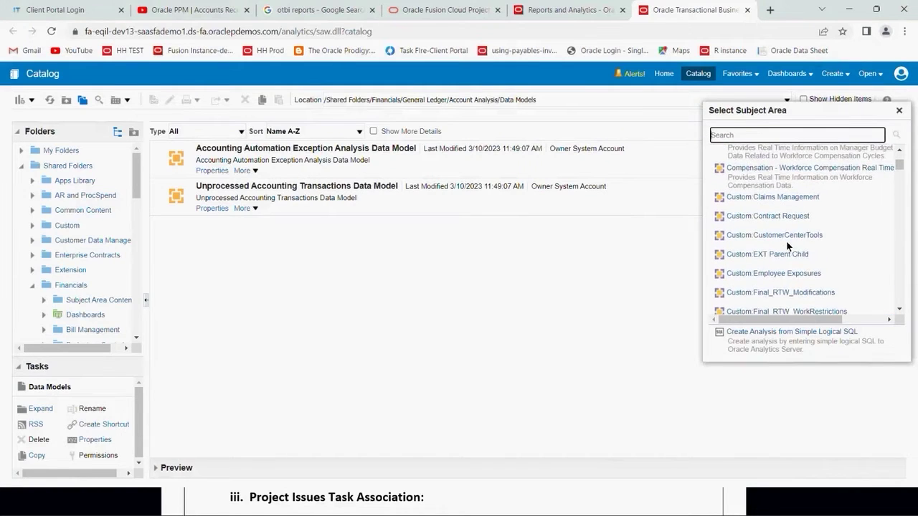
scroll(787, 246, down, 2)
scroll(786, 240, down, 6)
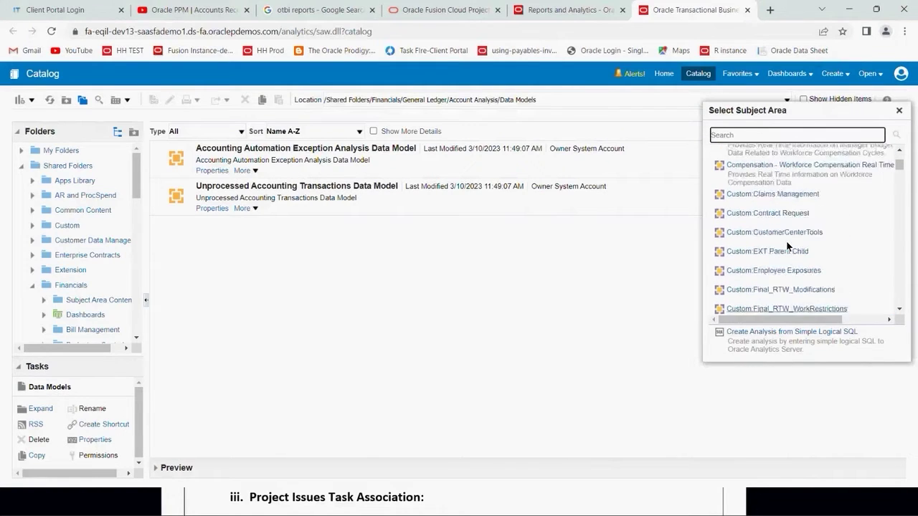
scroll(788, 245, down, 8)
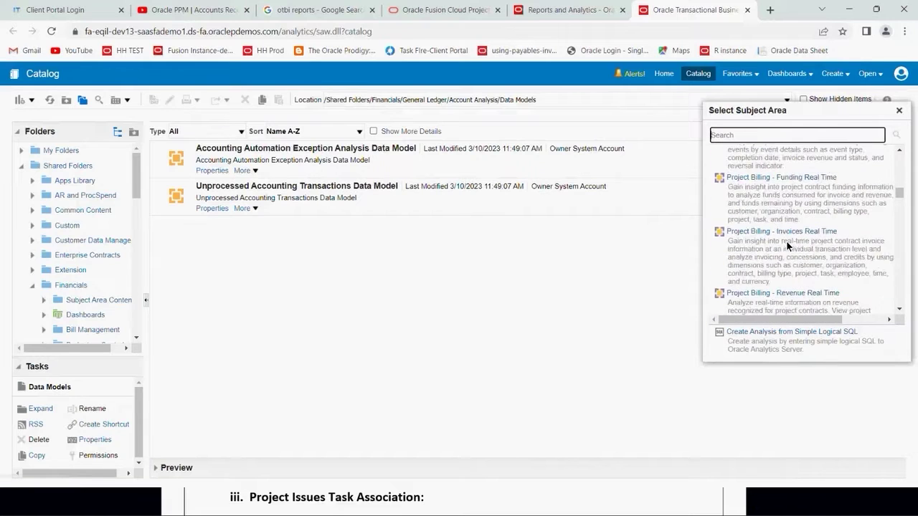
scroll(787, 245, down, 5)
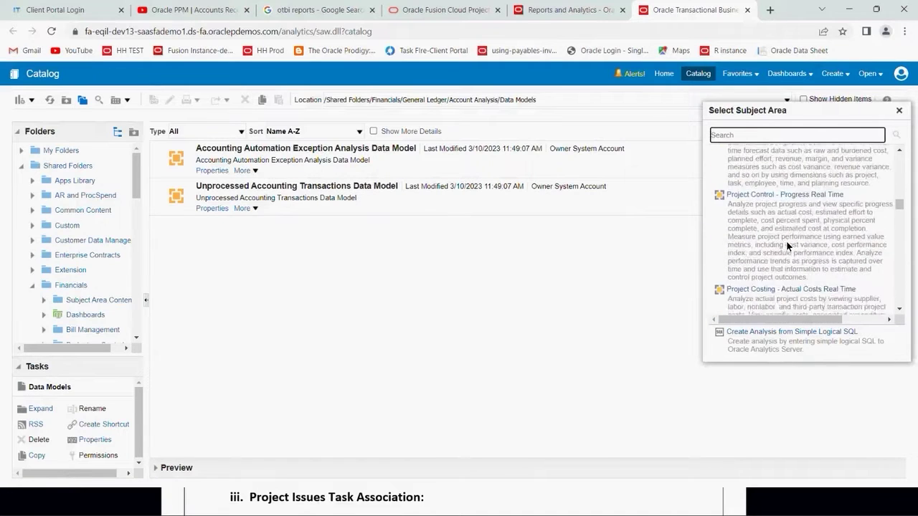
scroll(786, 246, down, 6)
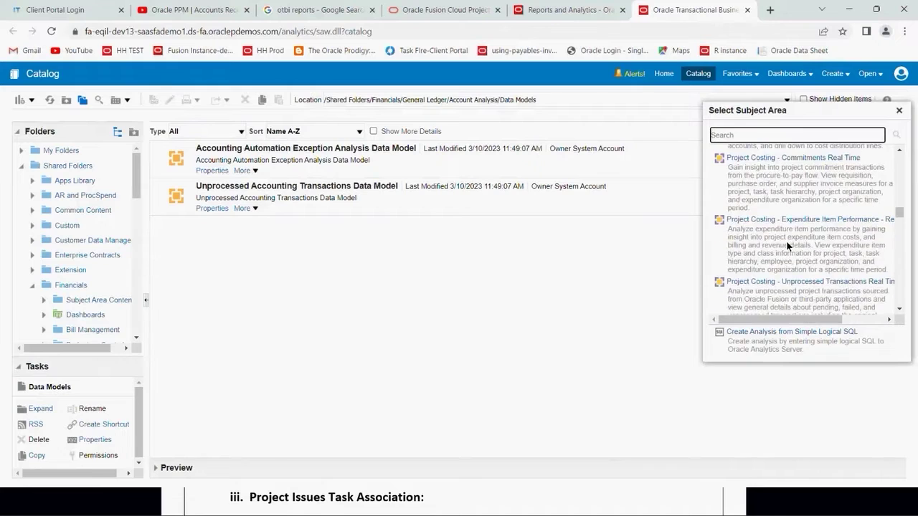
click(834, 213)
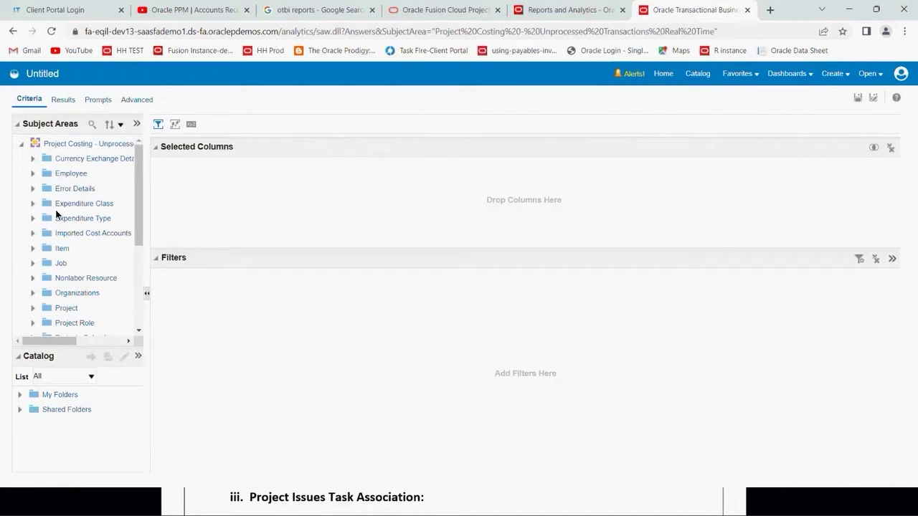
Add the Count of Uncosted Transactions measure from Unprocessed Transaction Details > Unprocessed Transaction Measures to the selected columns, widening the subject area list
scroll(82, 198, down, 3)
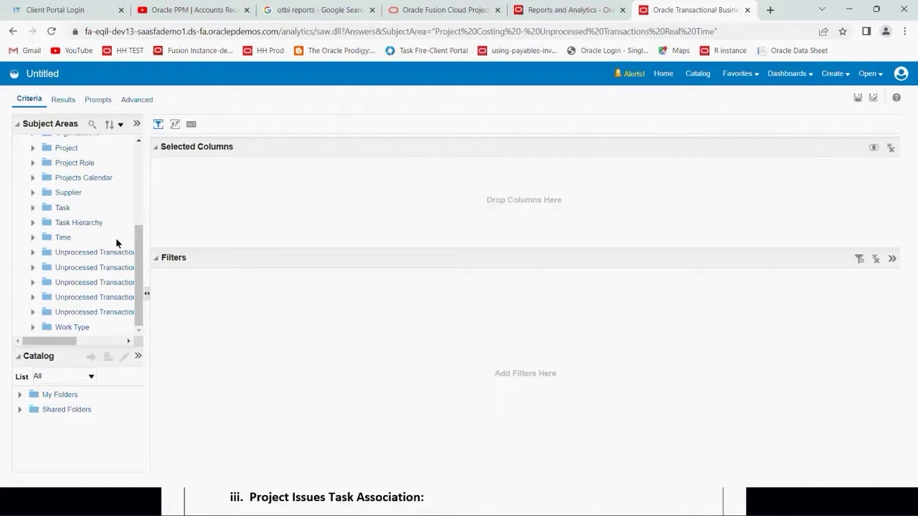
drag(147, 237, 203, 240)
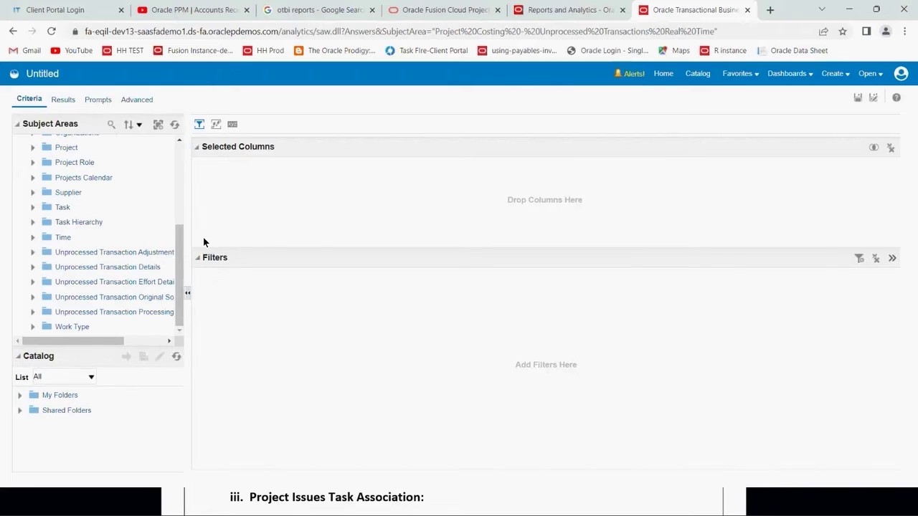
click(123, 265)
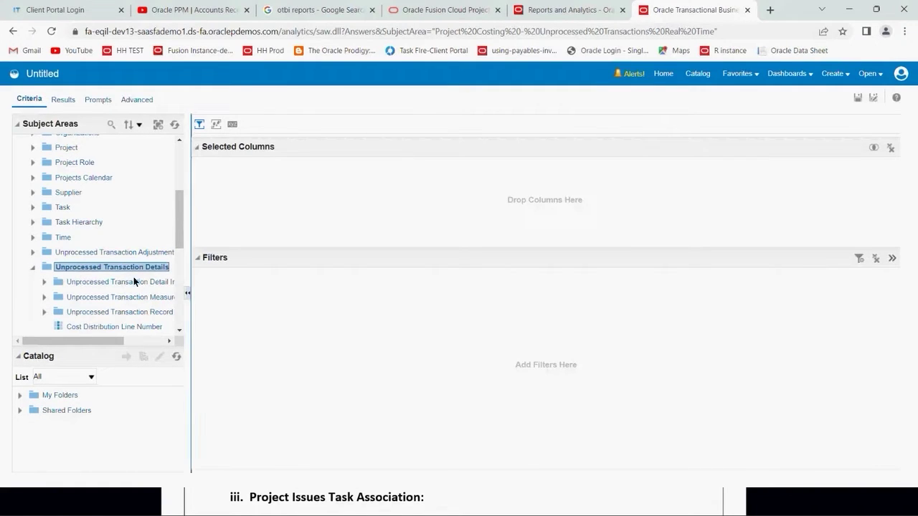
drag(190, 231, 228, 236)
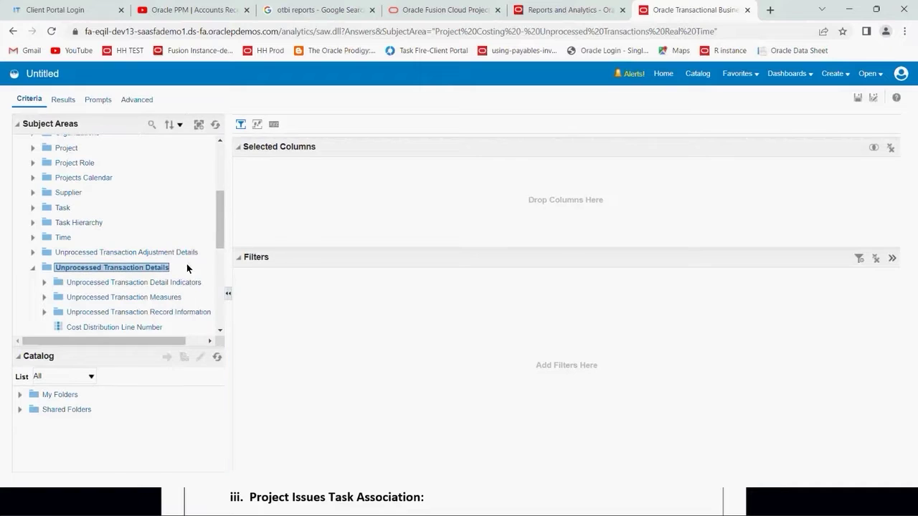
click(44, 298)
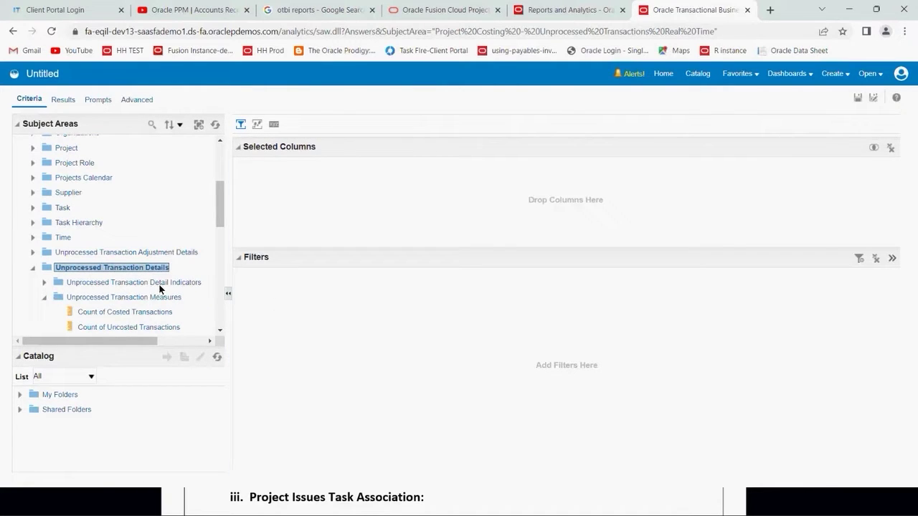
scroll(190, 222, down, 2)
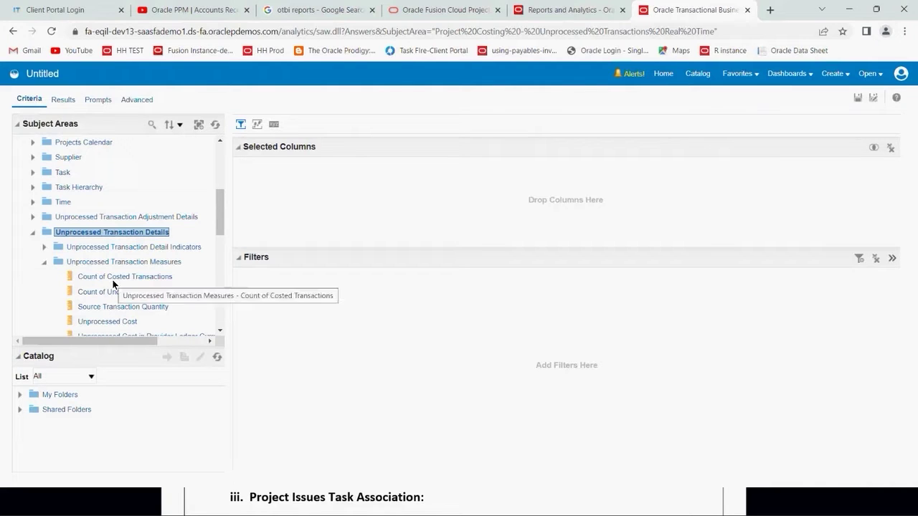
drag(99, 293, 253, 199)
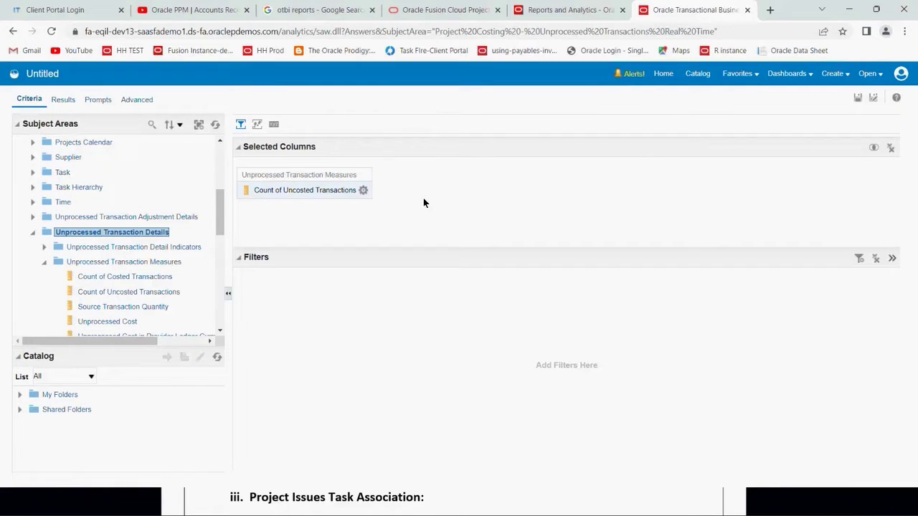
Add Project Business Unit from the Project folder as the second selected column and display the analysis results
scroll(107, 176, up, 5)
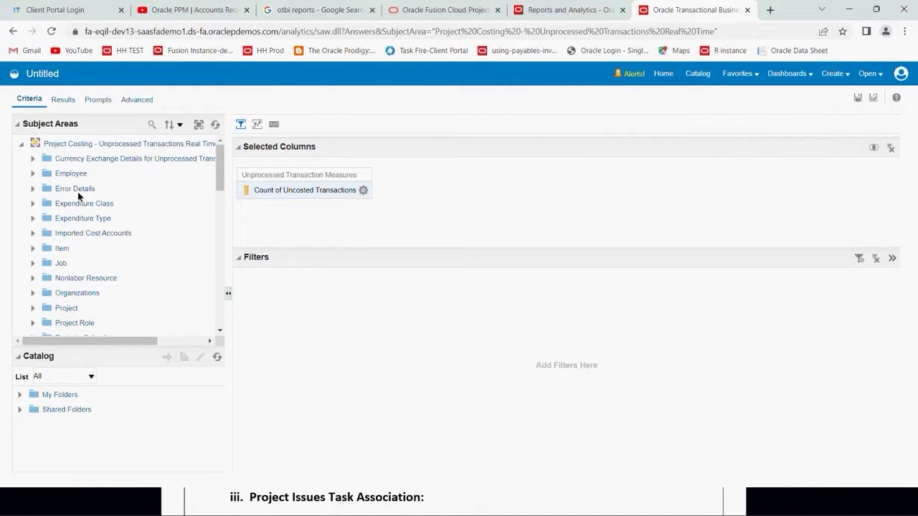
scroll(77, 208, down, 3)
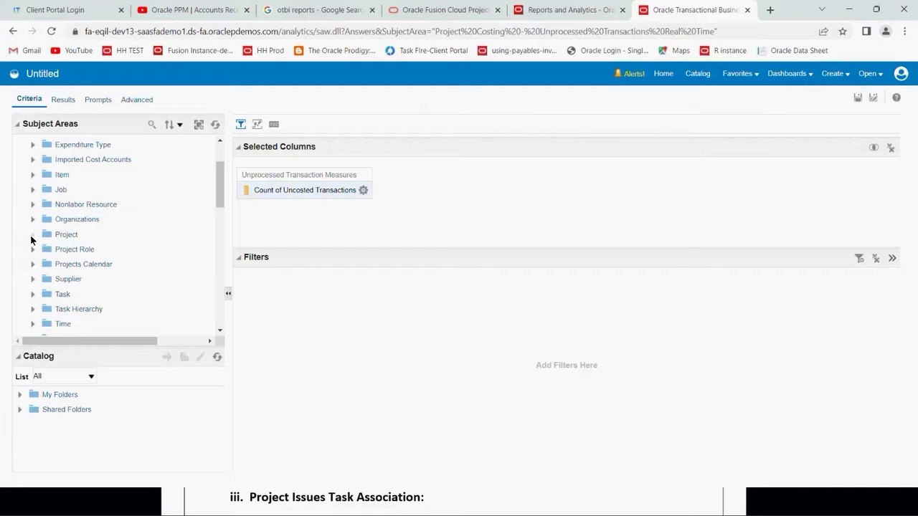
click(32, 235)
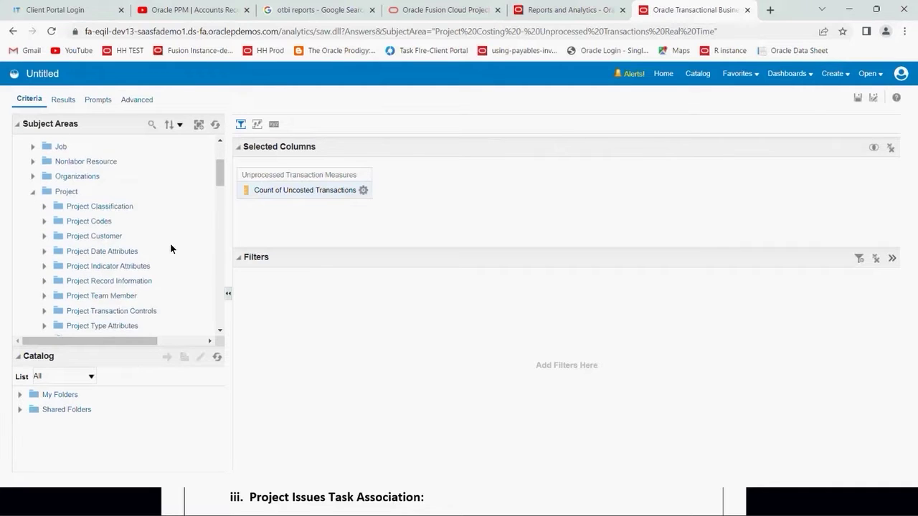
scroll(165, 248, down, 1)
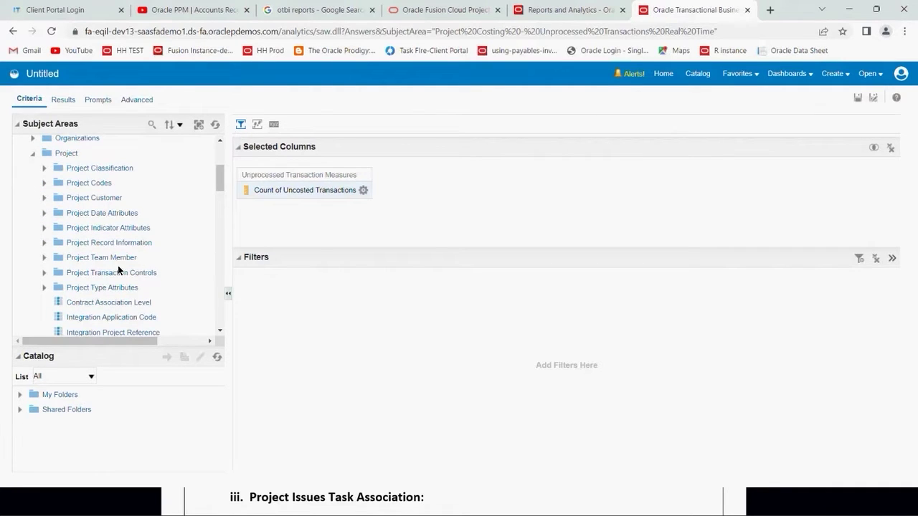
scroll(119, 266, down, 2)
scroll(120, 270, down, 4)
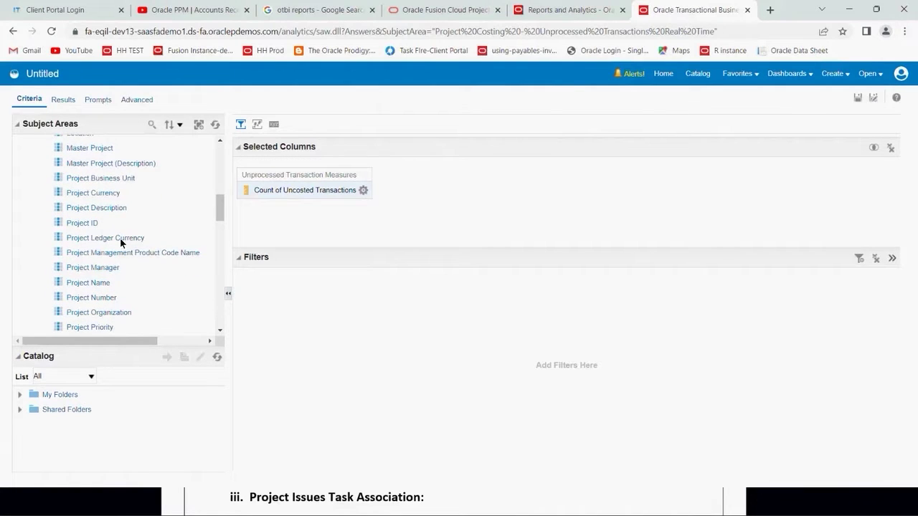
scroll(125, 279, down, 2)
scroll(121, 291, down, 3)
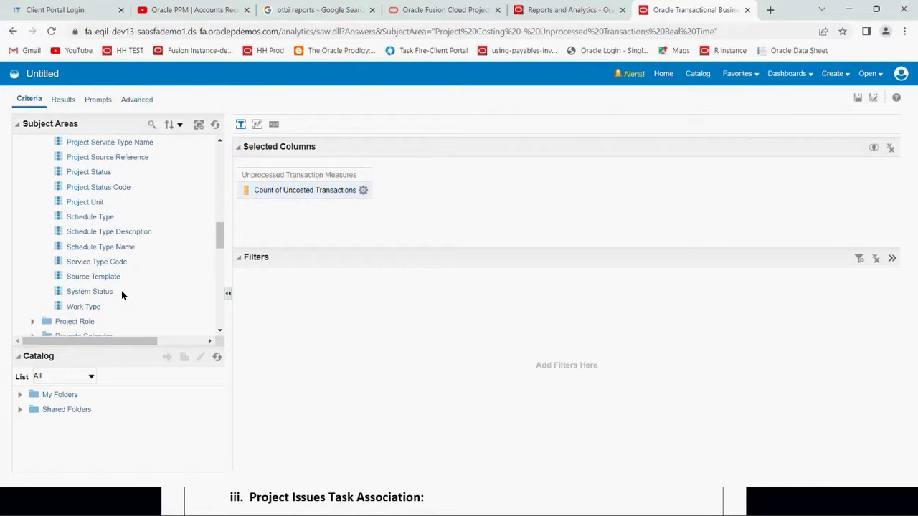
scroll(122, 290, up, 5)
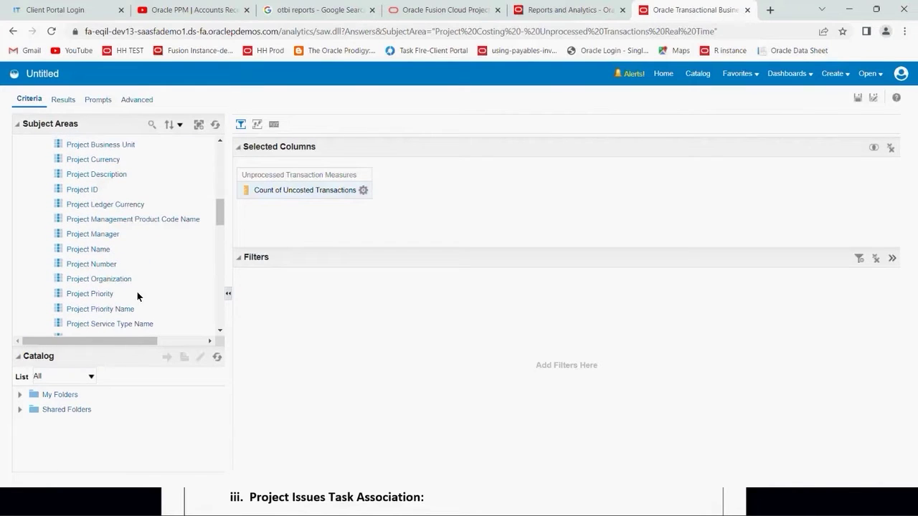
scroll(137, 295, up, 1)
drag(99, 169, 422, 184)
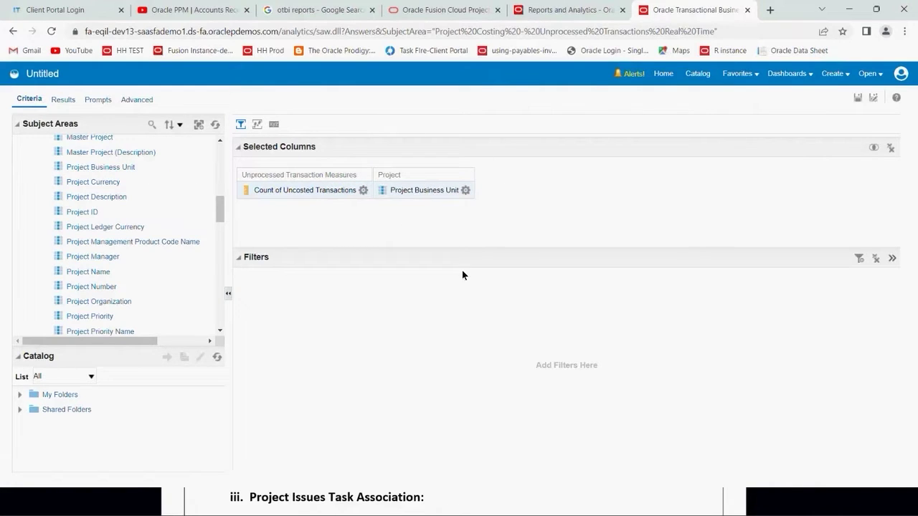
click(64, 101)
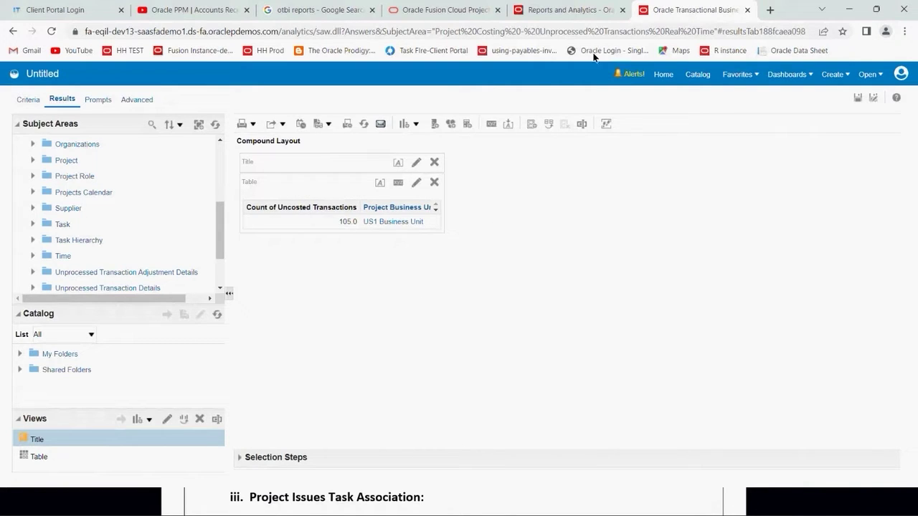
Return to the PPM 23A Word document and read the Oracle Digital Assistant and Project Issues Task Association sections
click(566, 10)
key(alt+Tab)
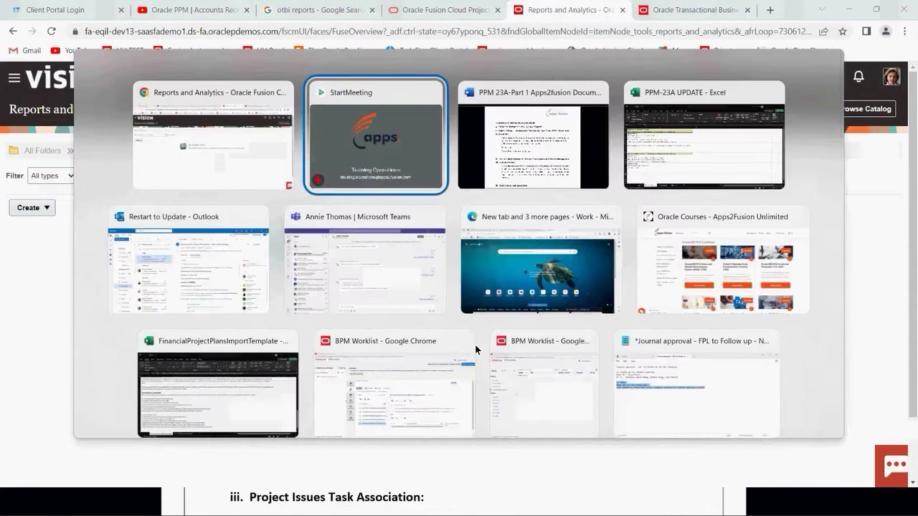
key(alt+Tab)
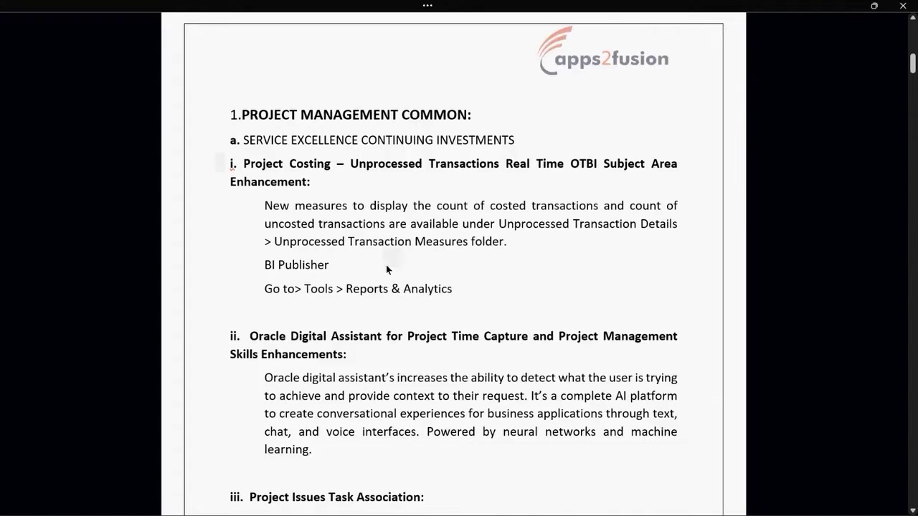
scroll(327, 349, down, 3)
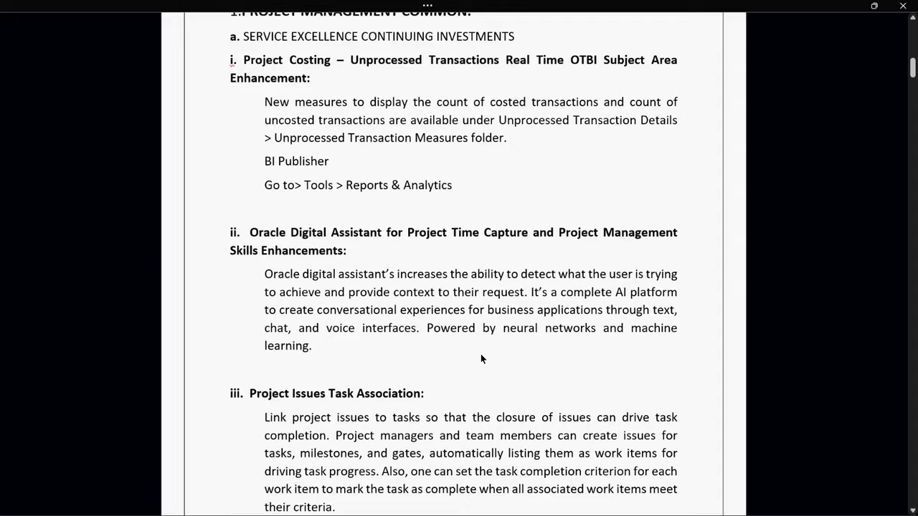
scroll(384, 365, down, 3)
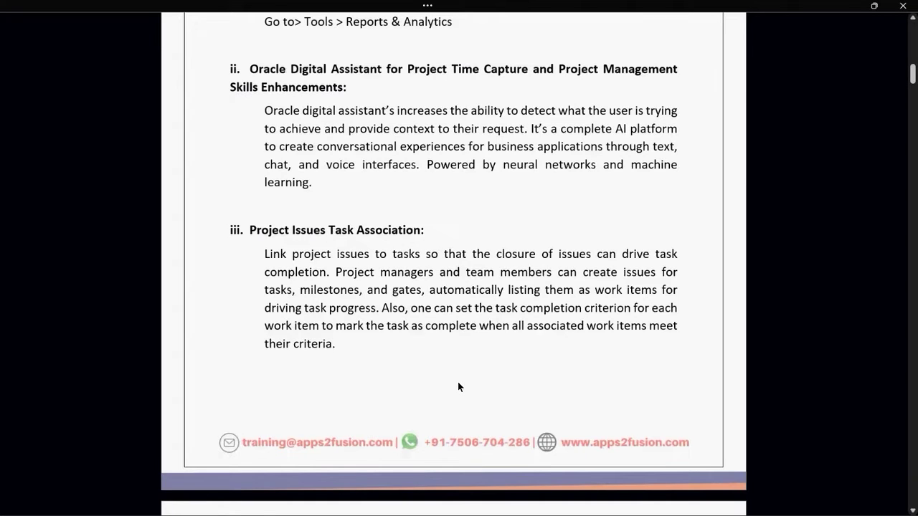
Read the document's steps for linking an issue, and open Manage Issues for the Dixon BI Implementation project in the Oracle Fusion browser window
scroll(459, 387, down, 8)
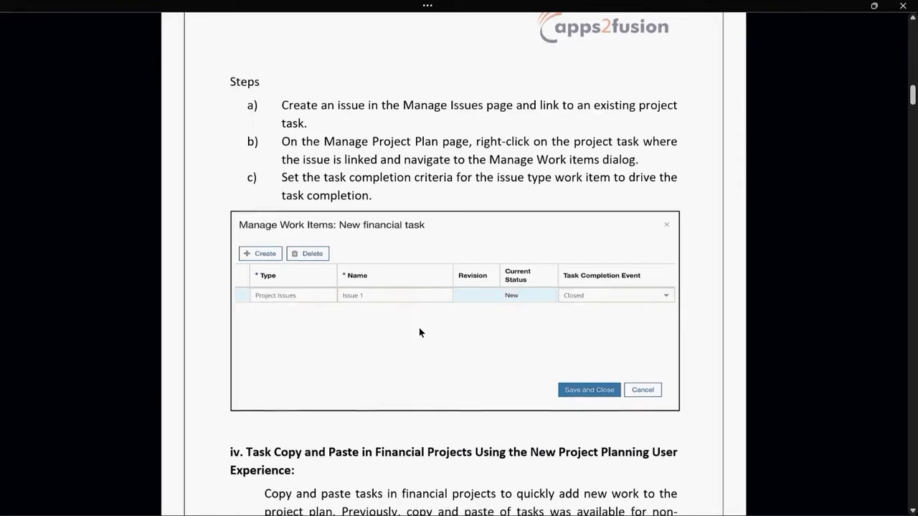
scroll(419, 331, down, 1)
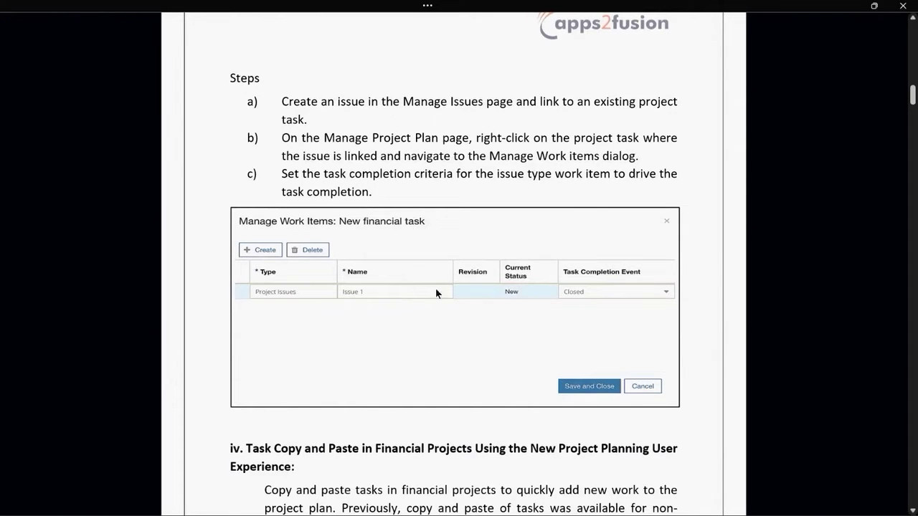
key(alt+Tab)
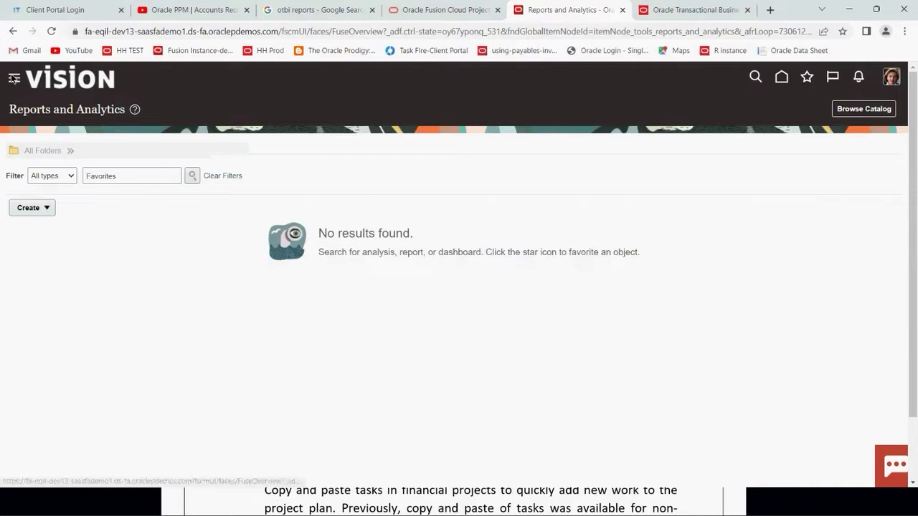
click(782, 77)
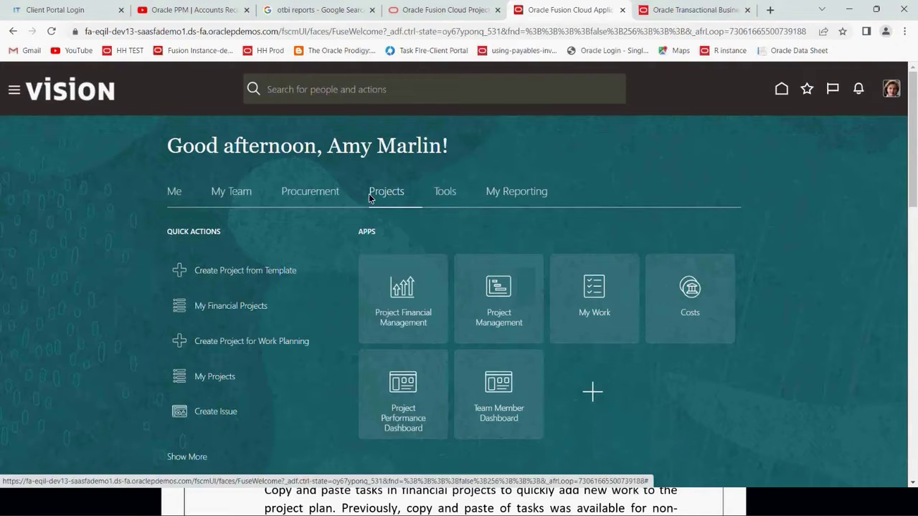
click(503, 325)
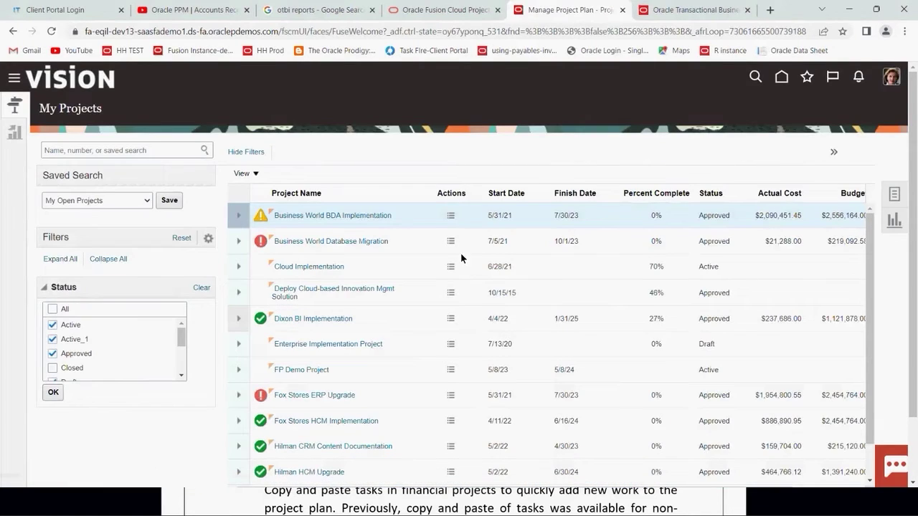
click(345, 323)
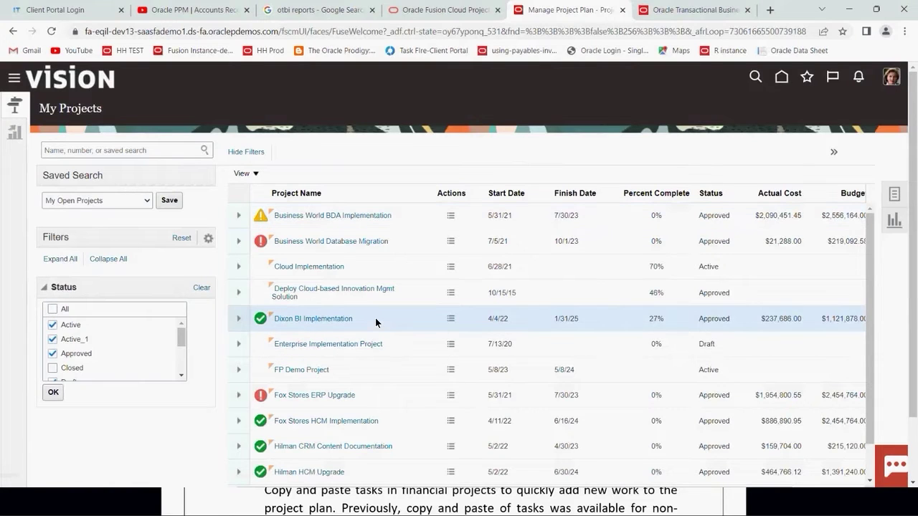
click(890, 196)
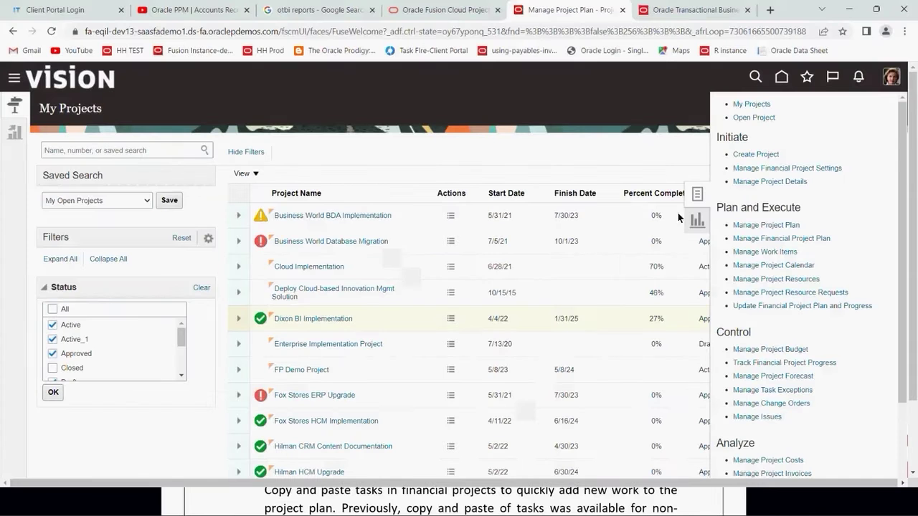
scroll(821, 270, down, 5)
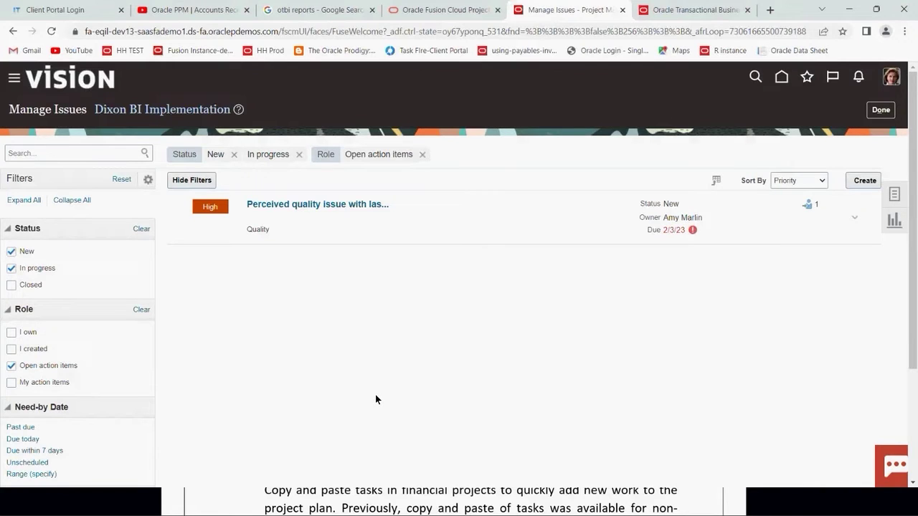
Start a new issue for the project with the summary "Quality & Design Issue"
click(863, 185)
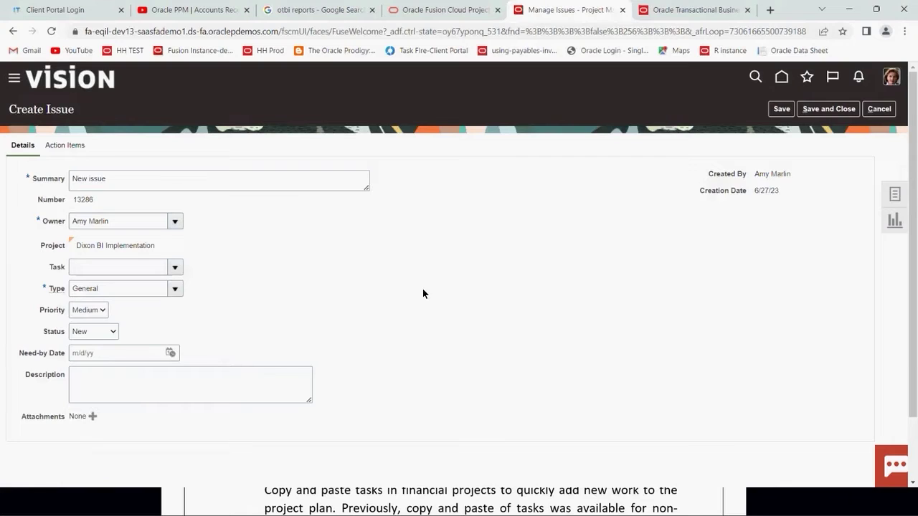
drag(125, 182, 1, 169)
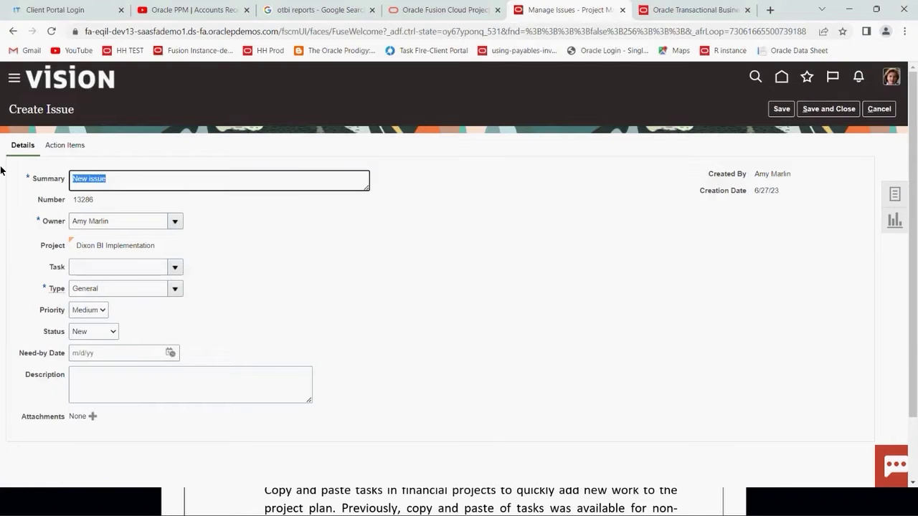
key(BackSpace)
text(Qus)
key(BackSpace)
text(ality )
text(S)
text(& Desi)
text(gn )
text(Issue)
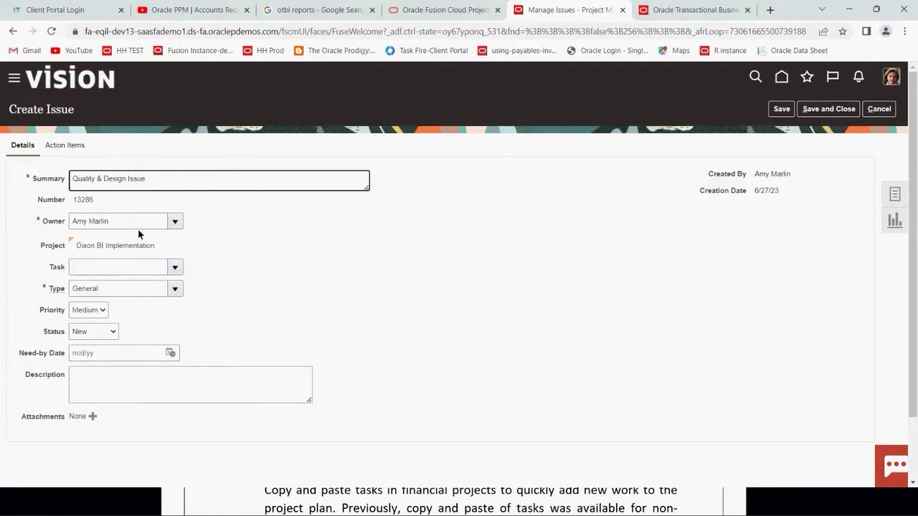
Link the issue to the Application Design and Set Up task (number 72), set its type to Quality, and save and close it
click(175, 268)
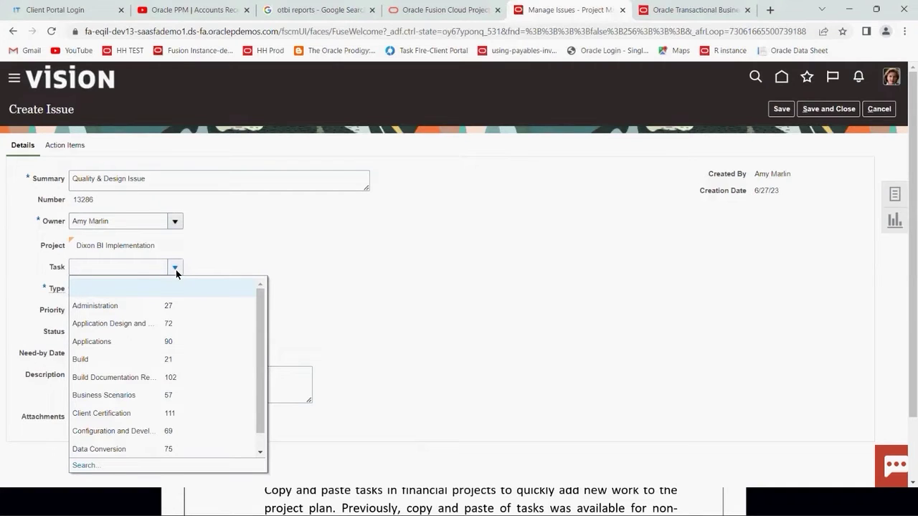
click(106, 324)
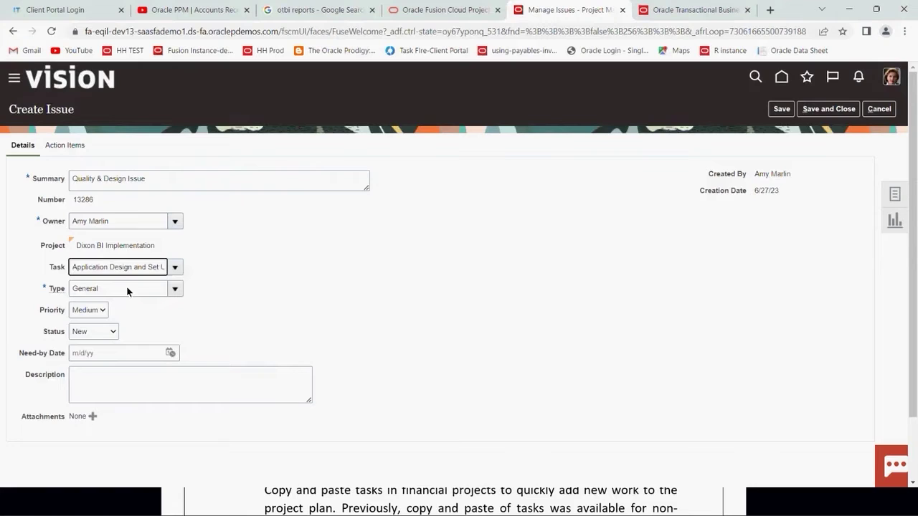
click(118, 287)
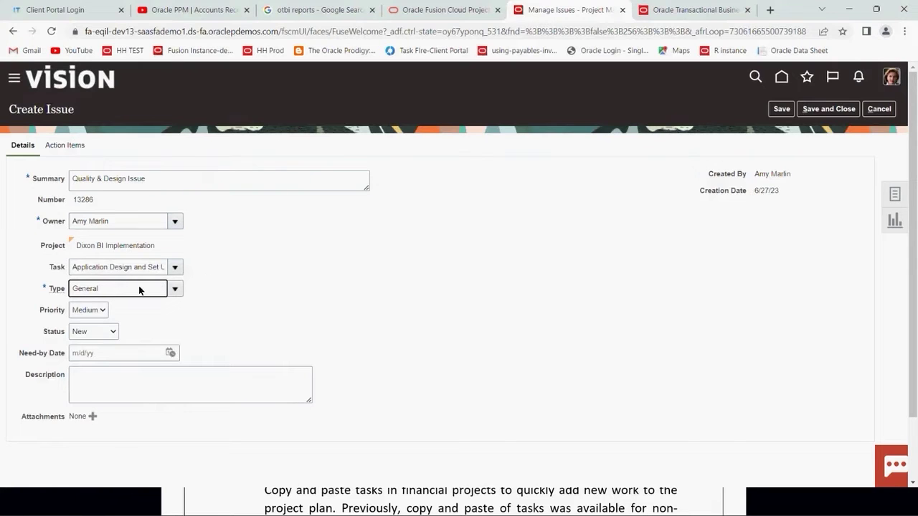
click(173, 289)
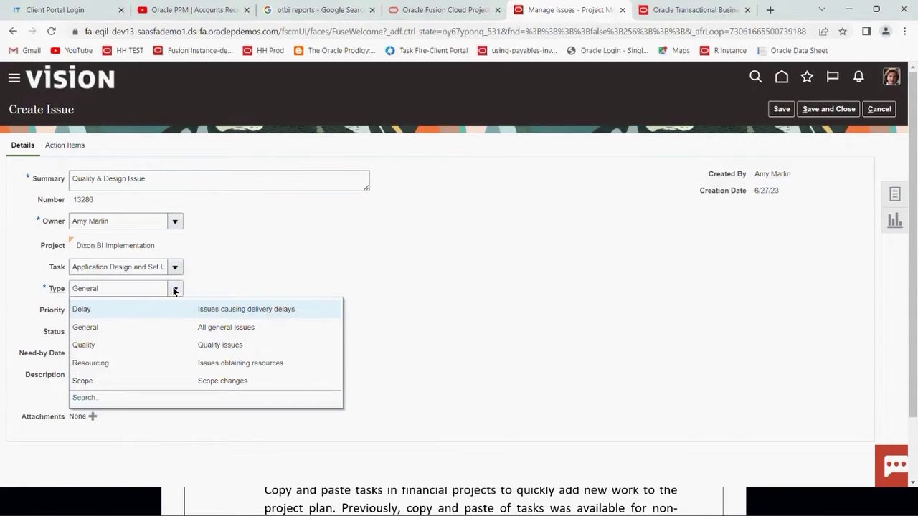
click(98, 344)
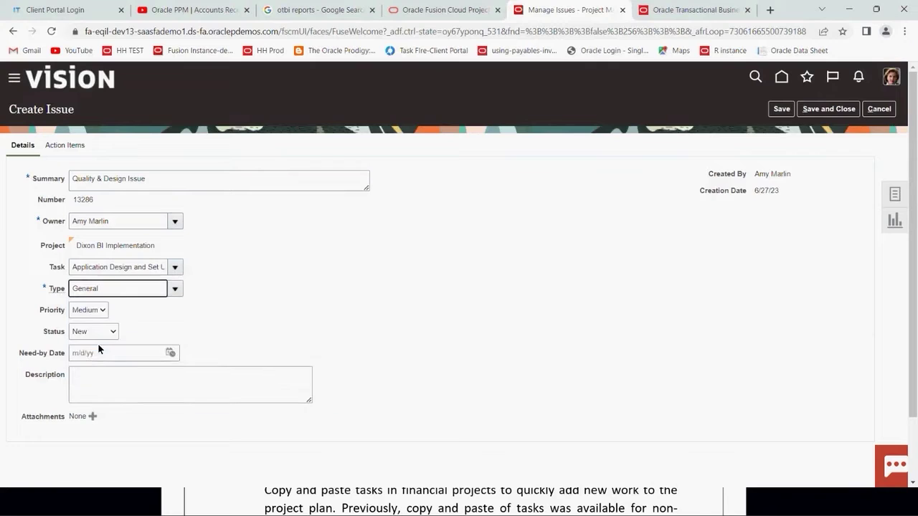
click(99, 311)
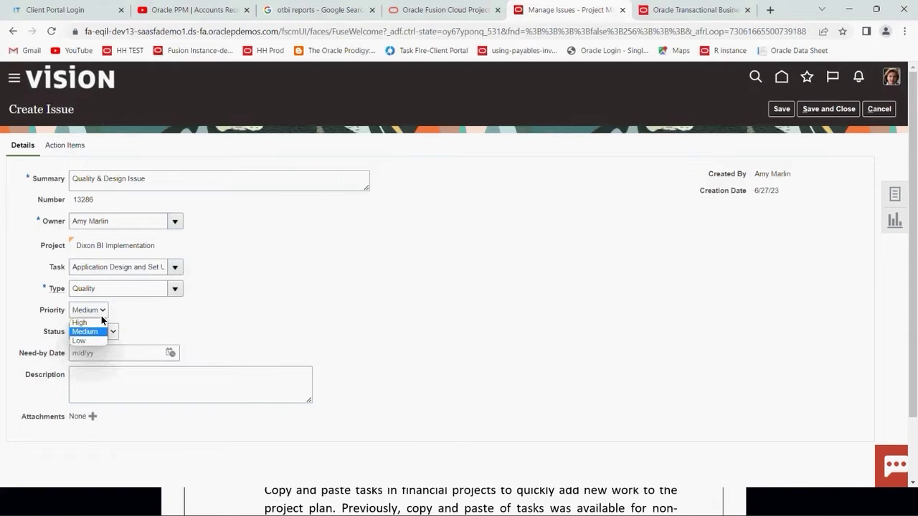
click(151, 313)
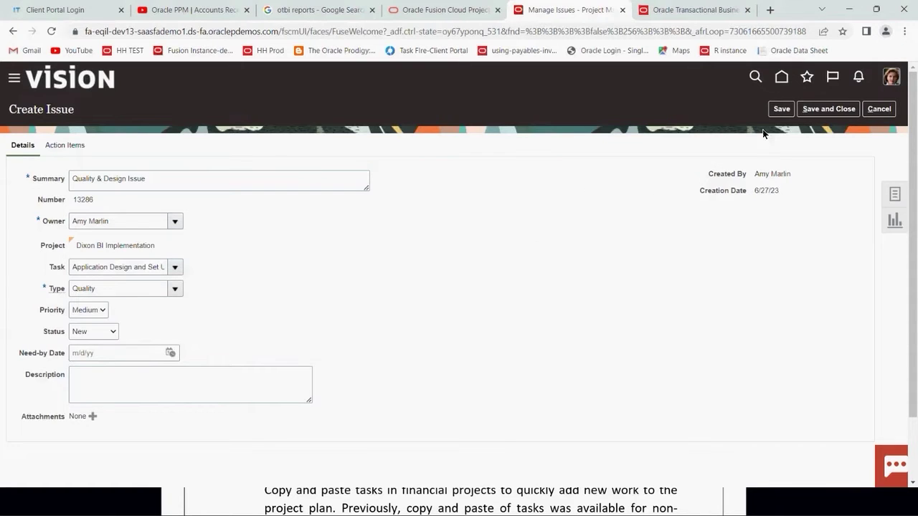
click(823, 112)
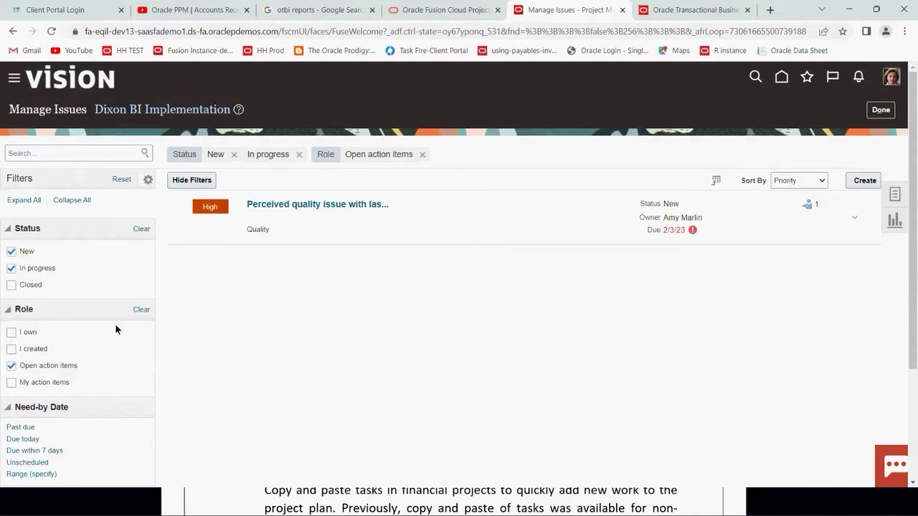
Filter the issues to include the roles I own and I created, and check the task linked to Quality & Design Issue
click(10, 333)
click(11, 350)
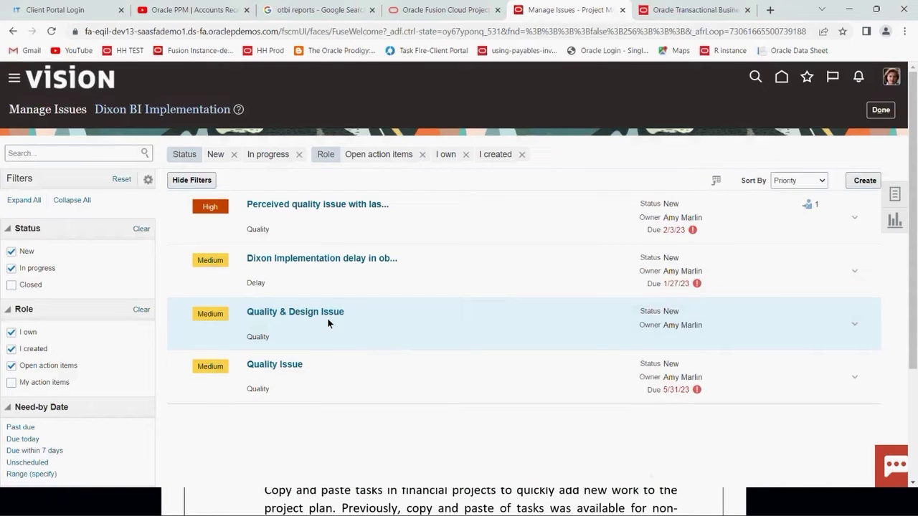
click(317, 312)
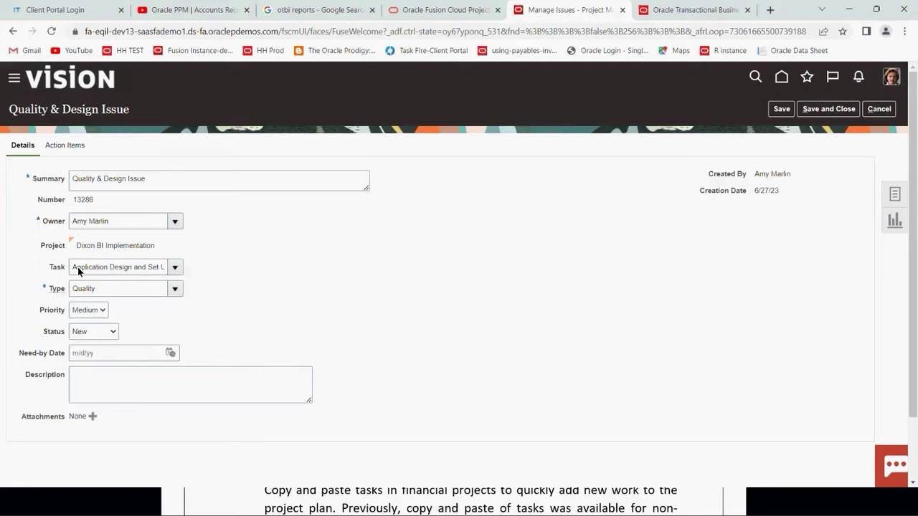
drag(78, 271, 86, 274)
click(555, 280)
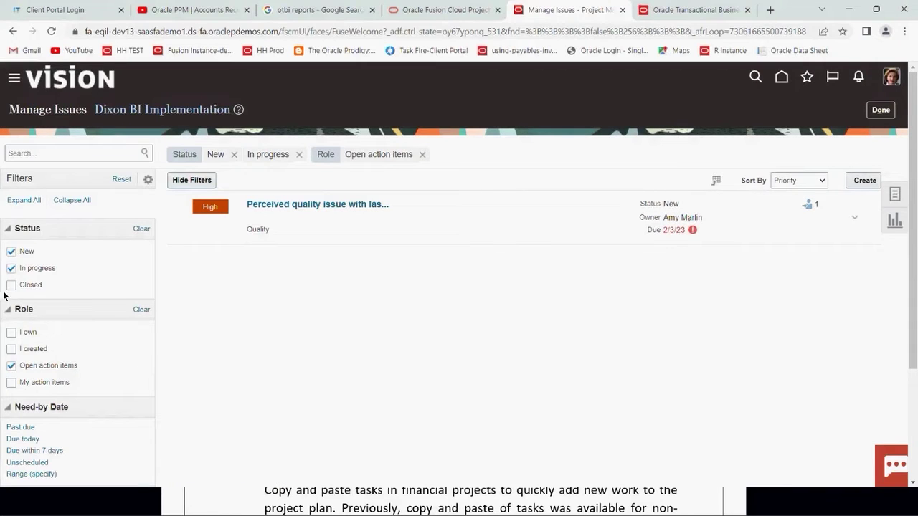
click(11, 332)
click(11, 349)
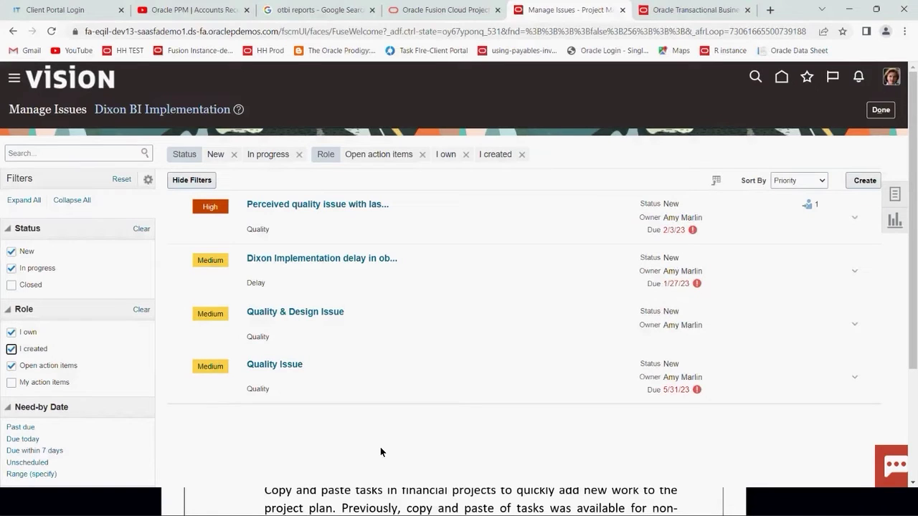
Return to the Word document and read the Task Copy and Paste in Financial Projects section
key(alt+Tab)
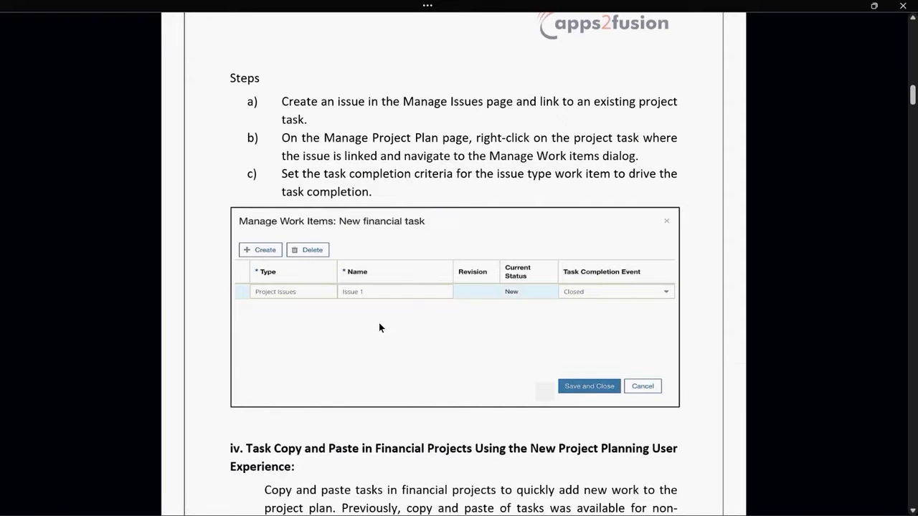
scroll(387, 321, down, 2)
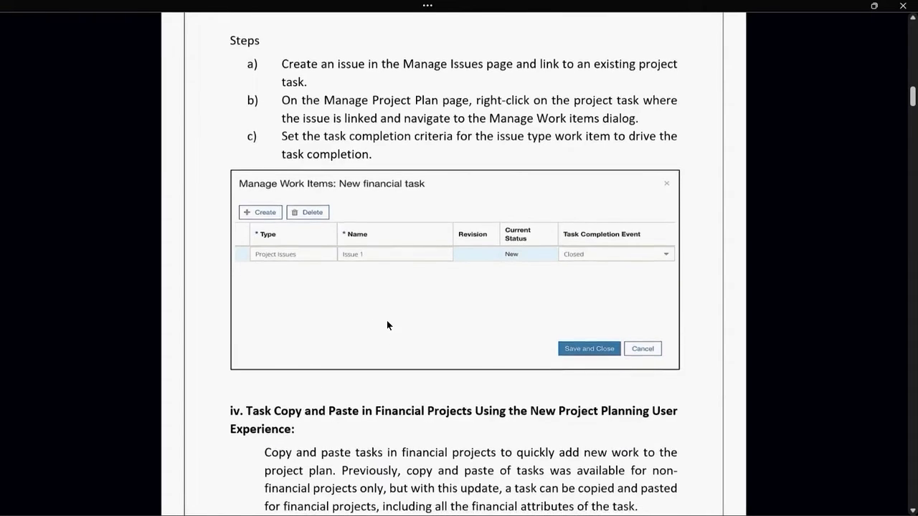
scroll(386, 321, down, 5)
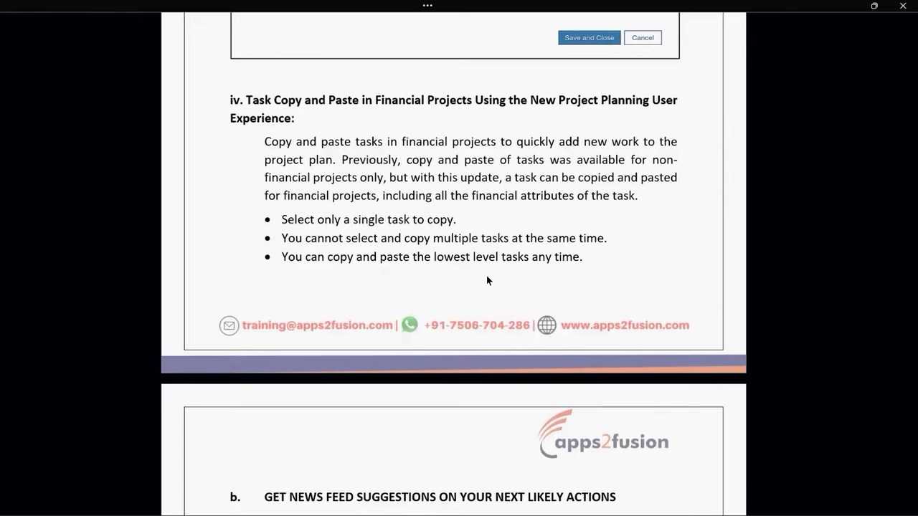
scroll(486, 280, down, 3)
scroll(486, 280, up, 3)
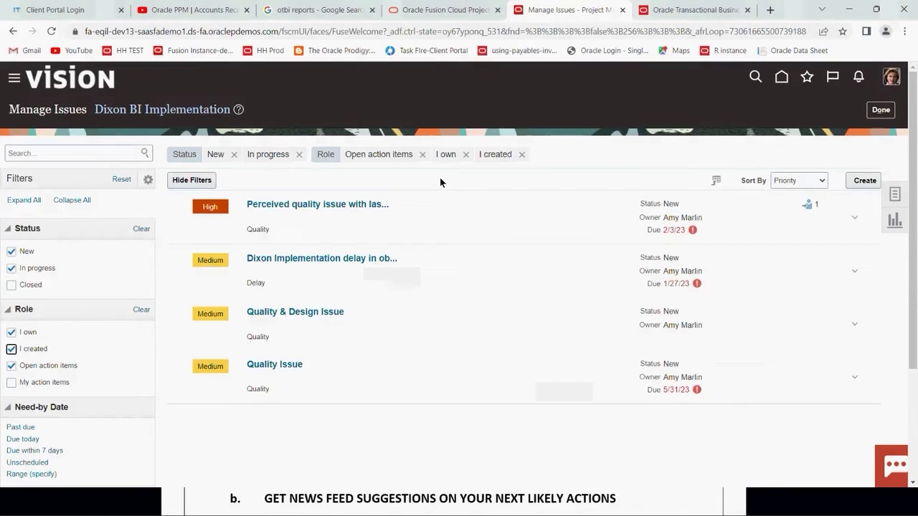
Open Manage Financial Project Plan for the Dixon BI Implementation project from Project Financial Management in the Oracle Fusion browser window
click(781, 83)
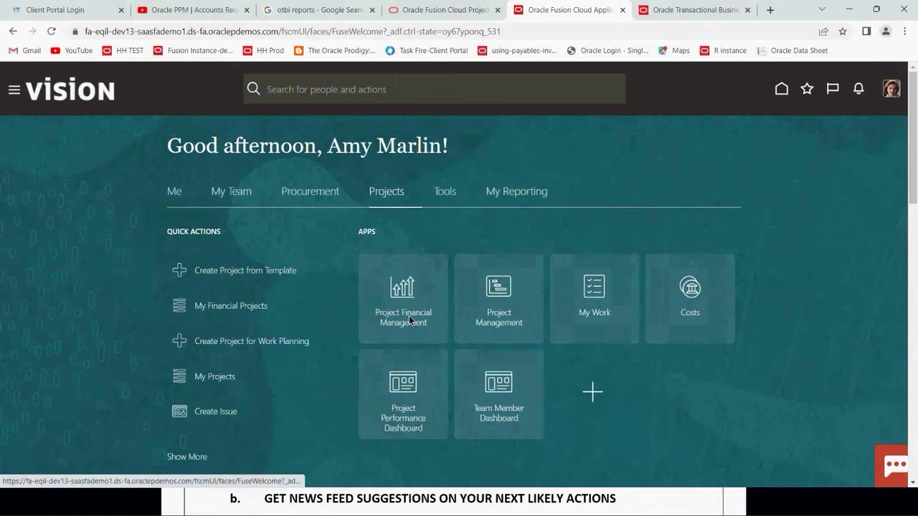
click(479, 259)
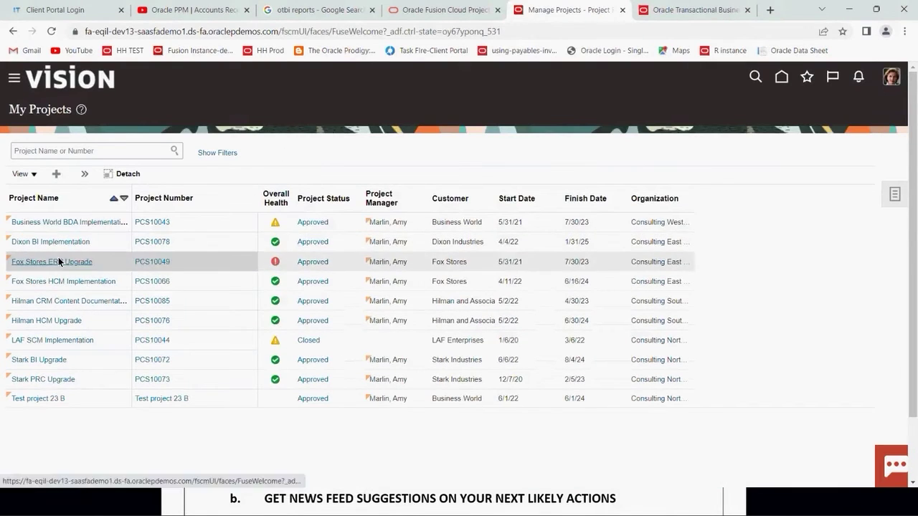
click(106, 248)
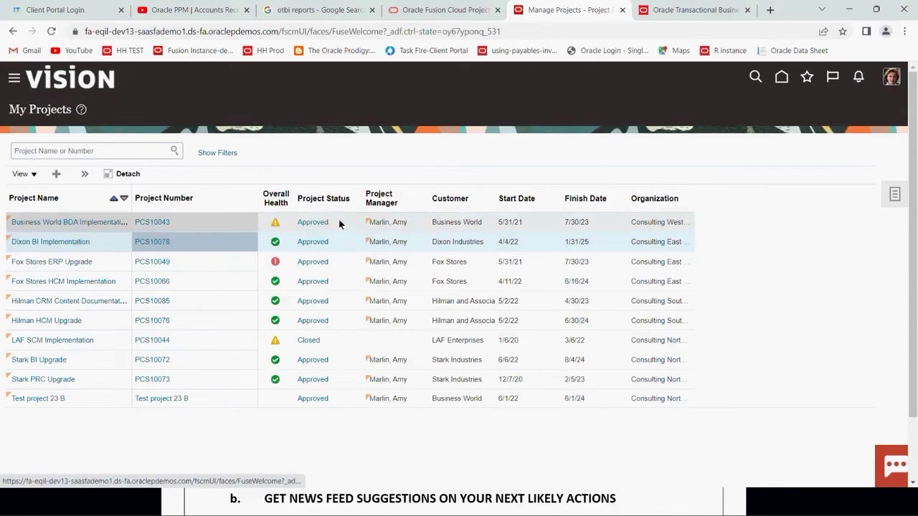
click(895, 194)
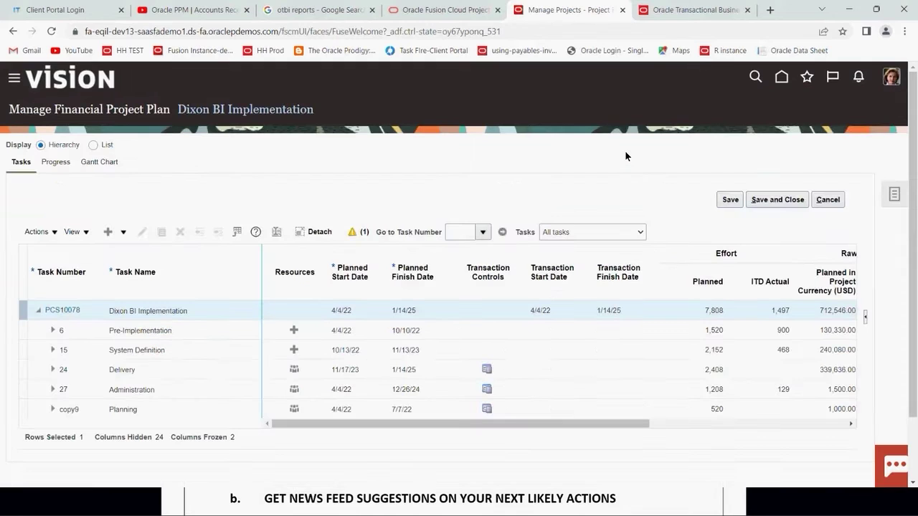
Expand all tasks in the financial project plan hierarchy
scroll(270, 175, down, 1)
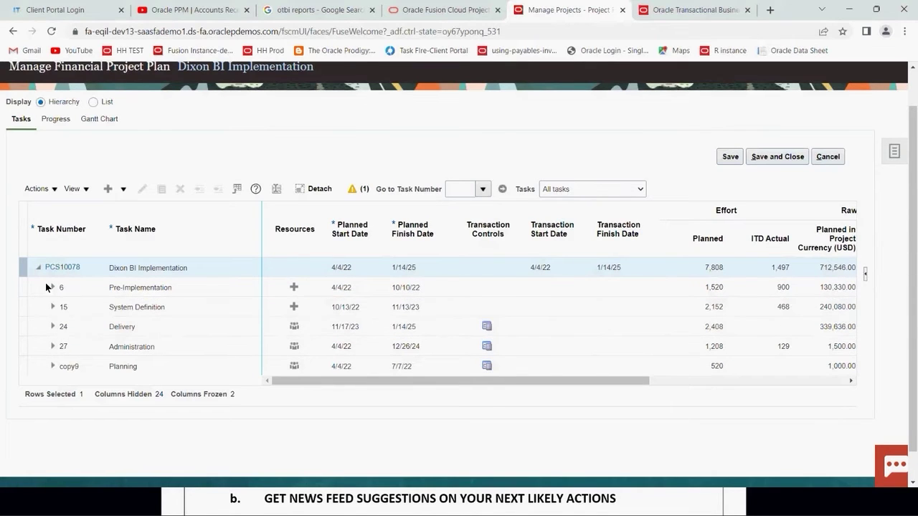
click(43, 191)
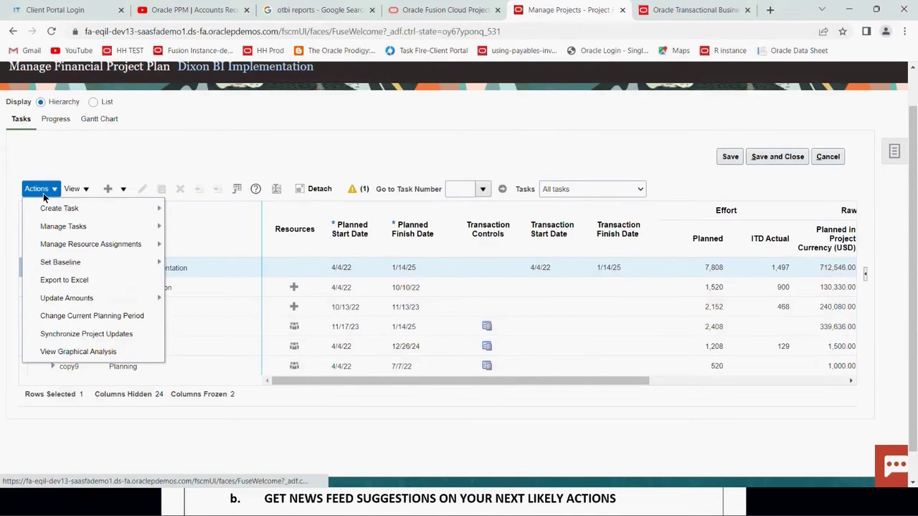
click(71, 191)
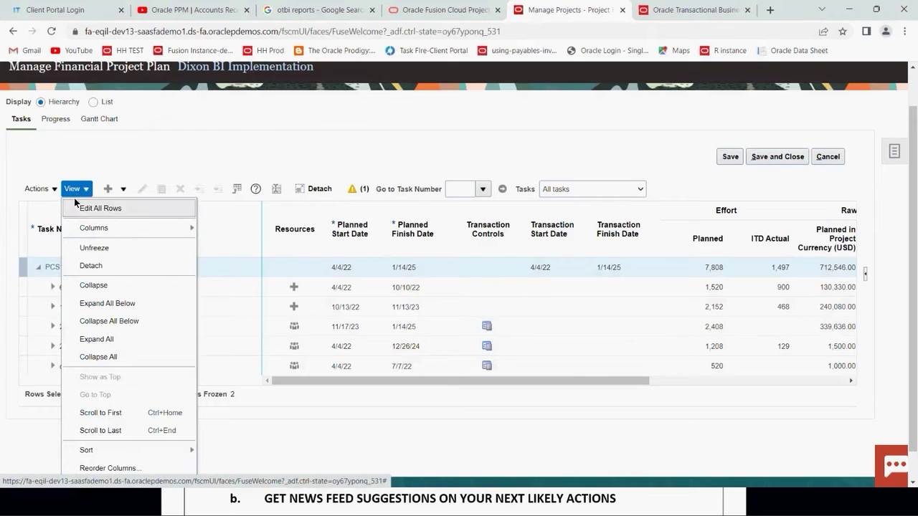
click(100, 341)
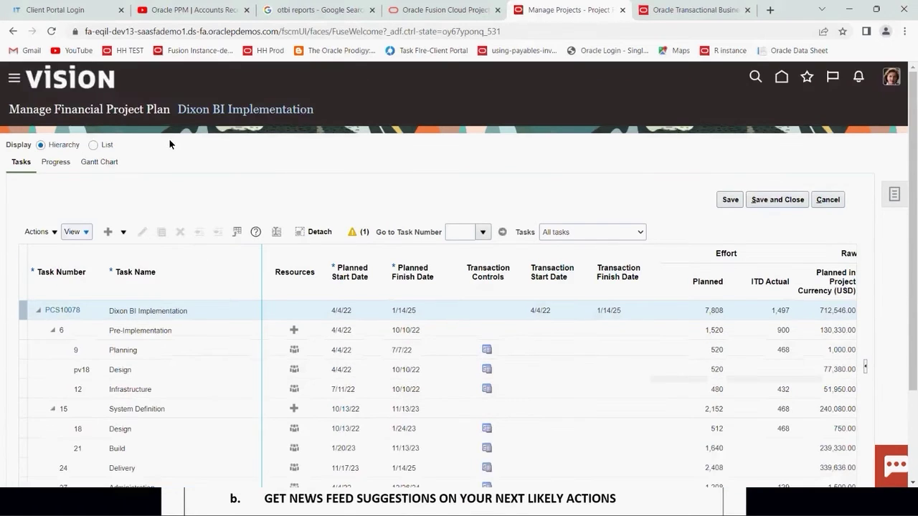
Select the Delivery task in the financial project plan and check which task management actions are available for it
scroll(181, 151, down, 3)
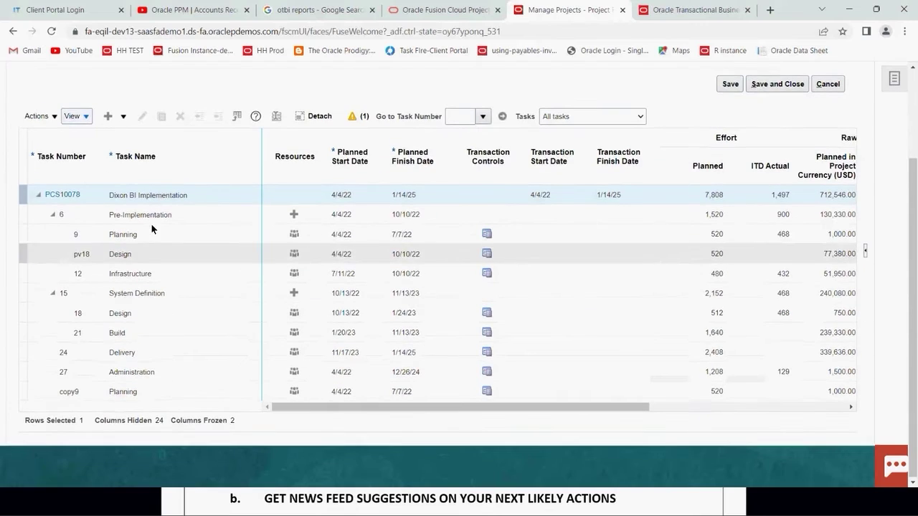
click(20, 359)
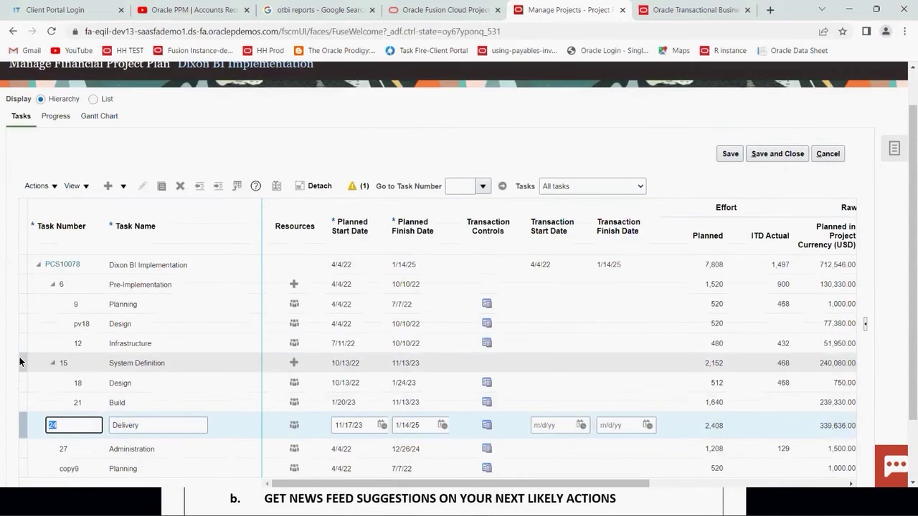
click(35, 426)
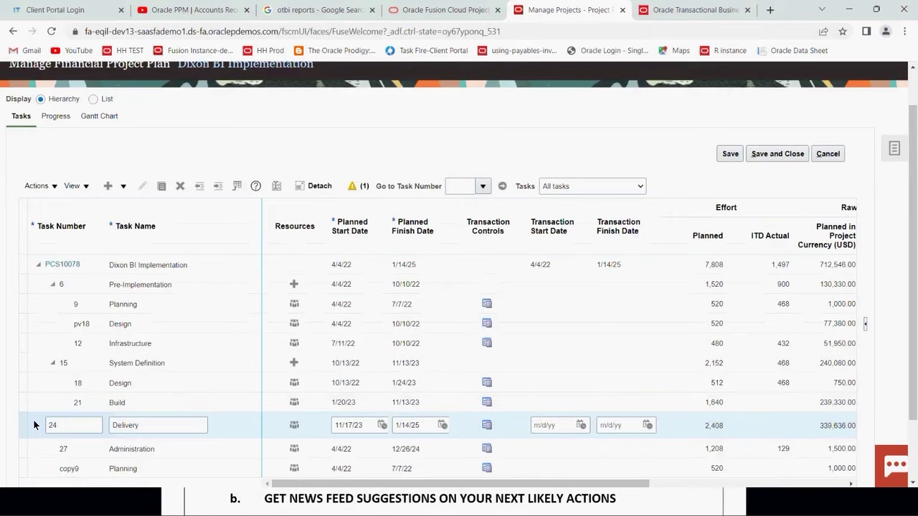
right_click(34, 425)
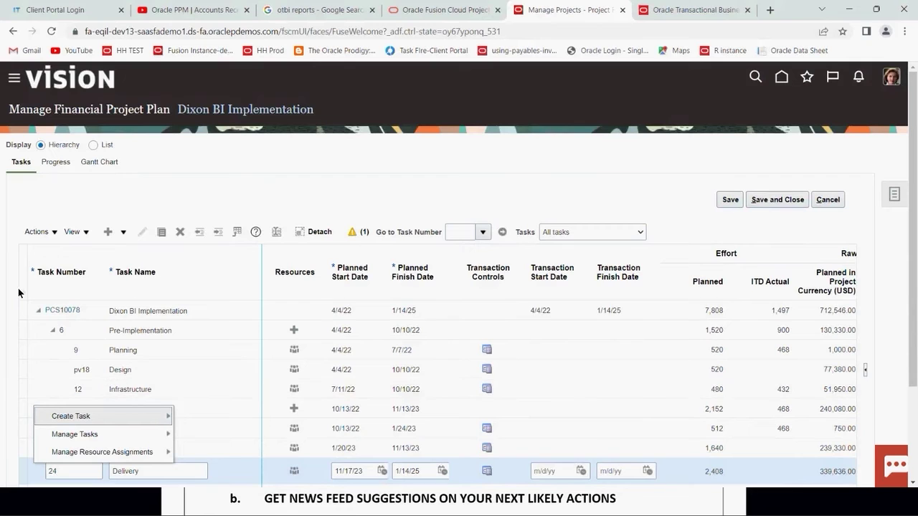
click(25, 199)
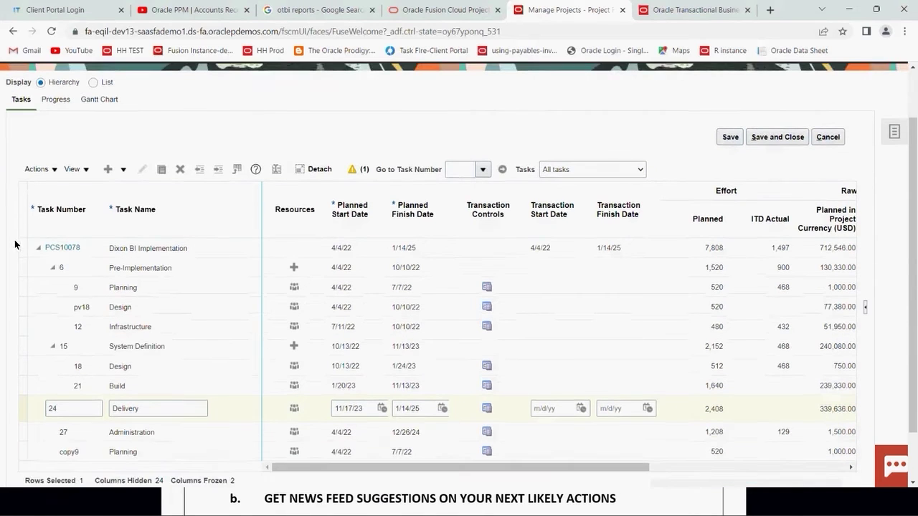
click(41, 168)
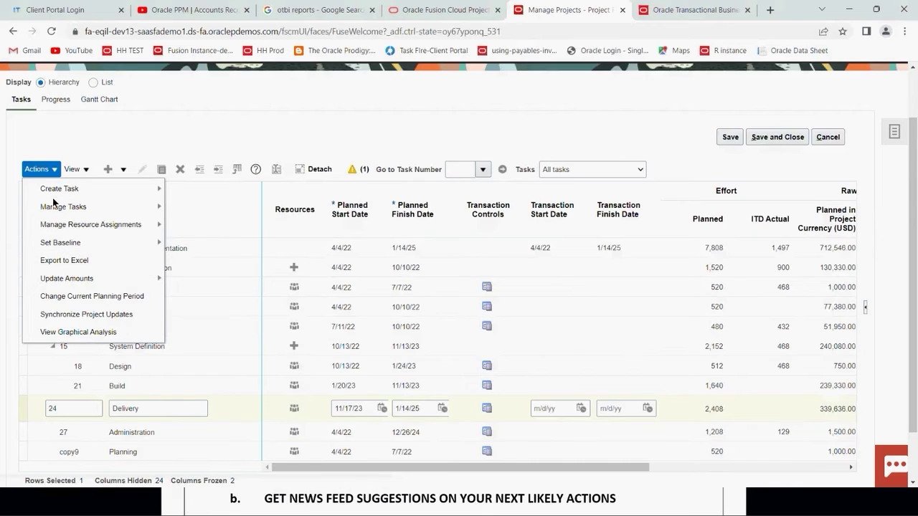
click(28, 416)
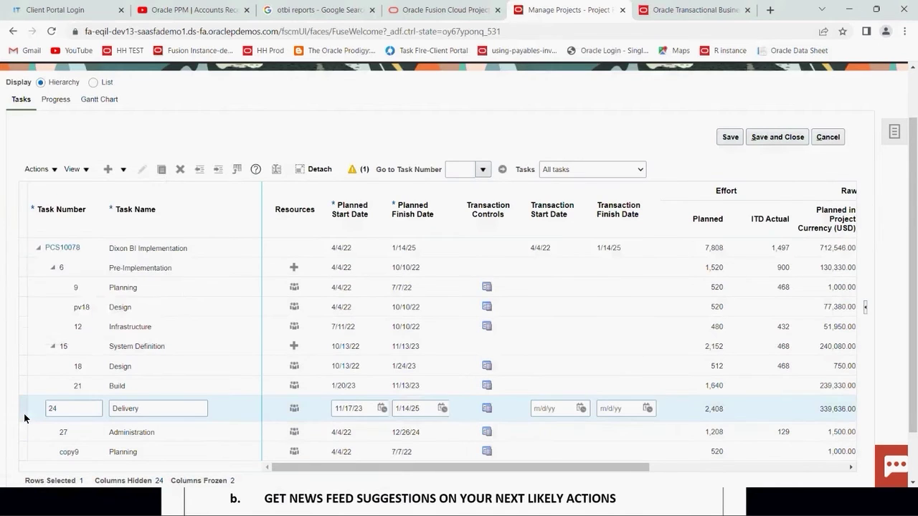
click(41, 170)
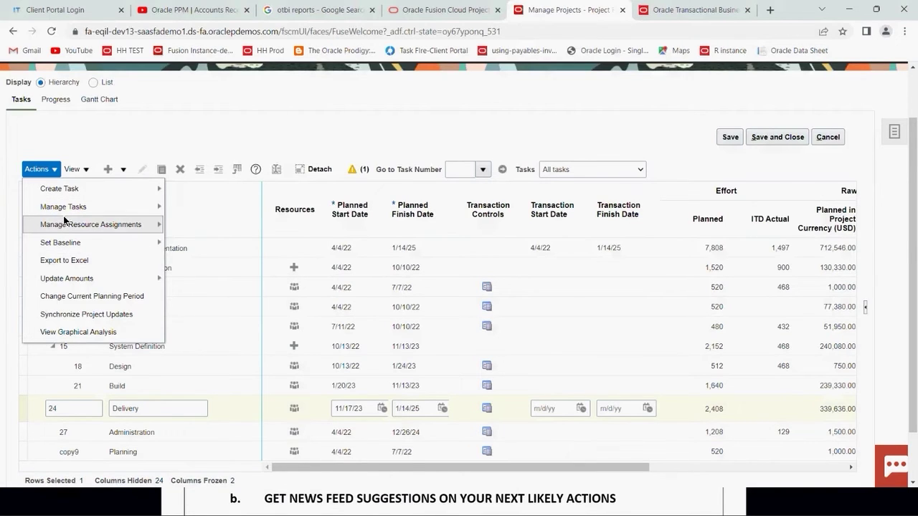
mouse_move(82, 213)
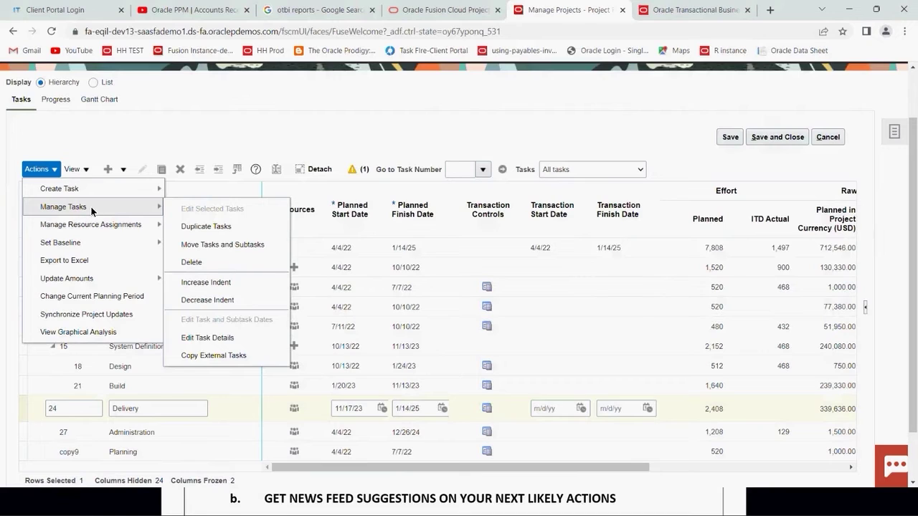
click(4, 386)
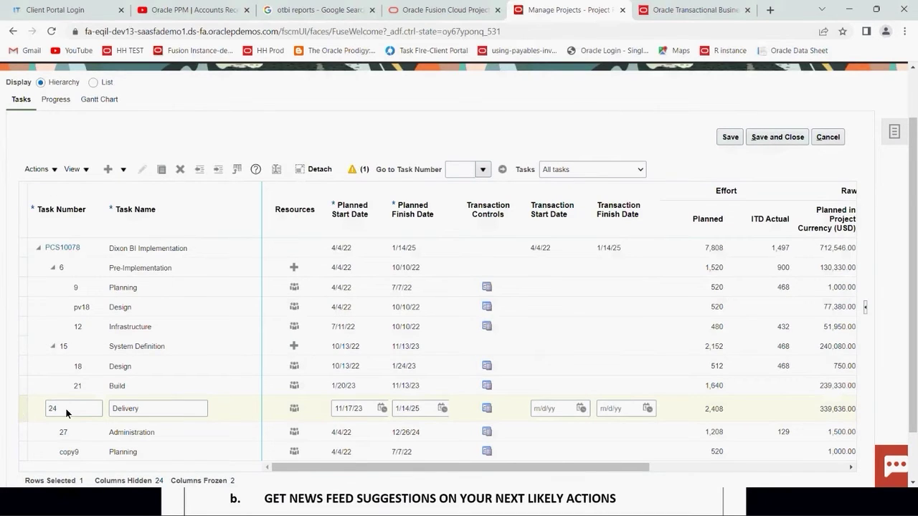
Open Copy External Tasks for the Delivery task
click(21, 414)
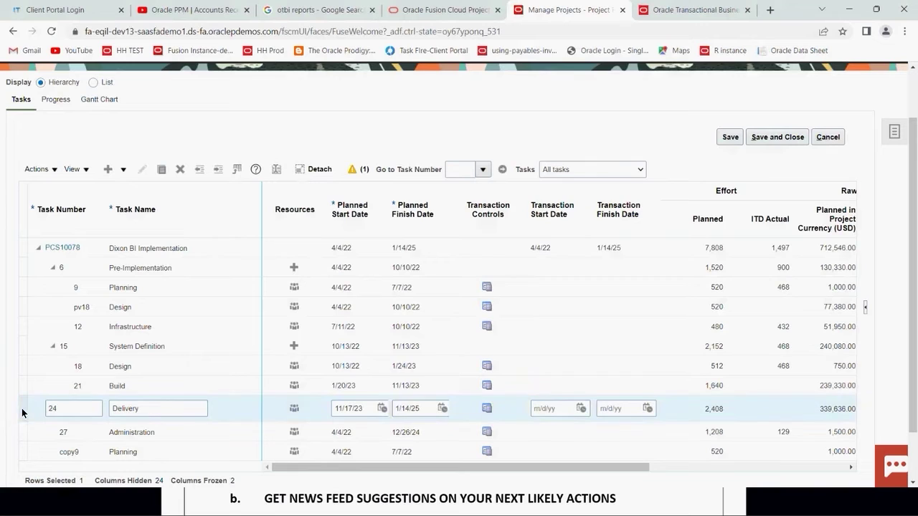
click(35, 173)
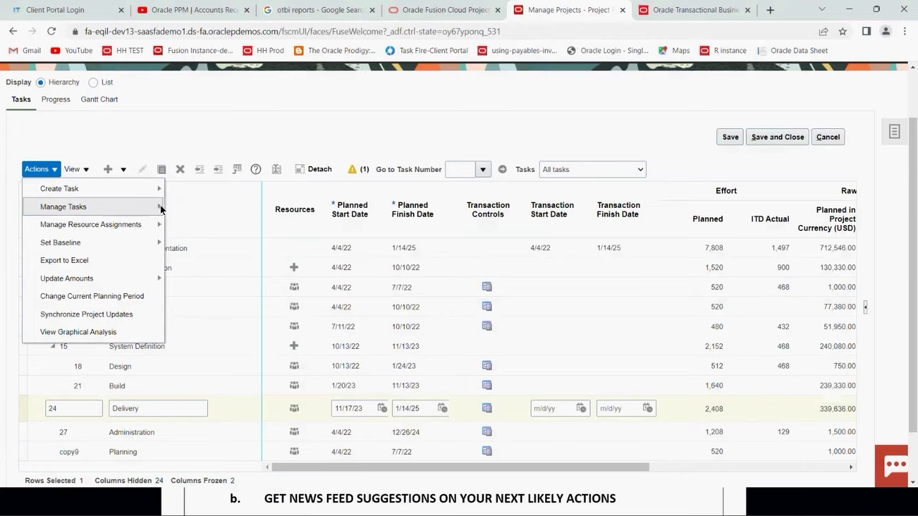
mouse_move(160, 206)
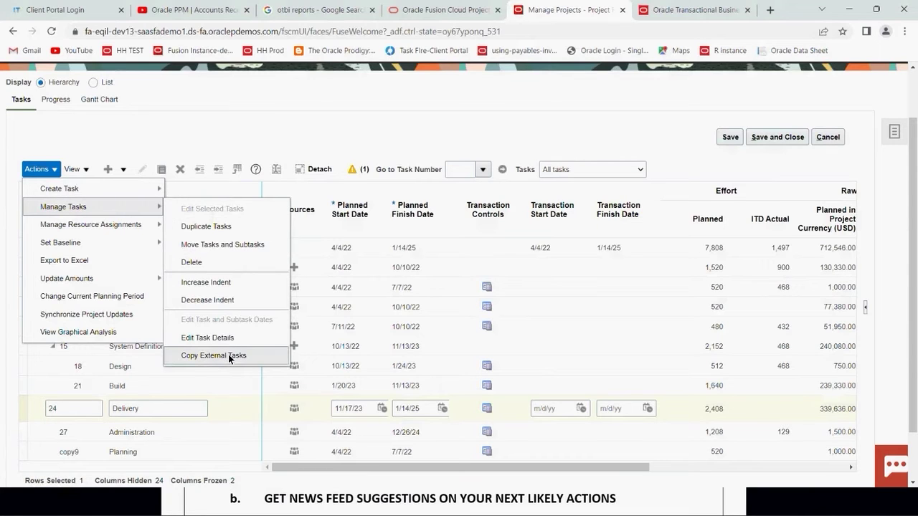
click(233, 356)
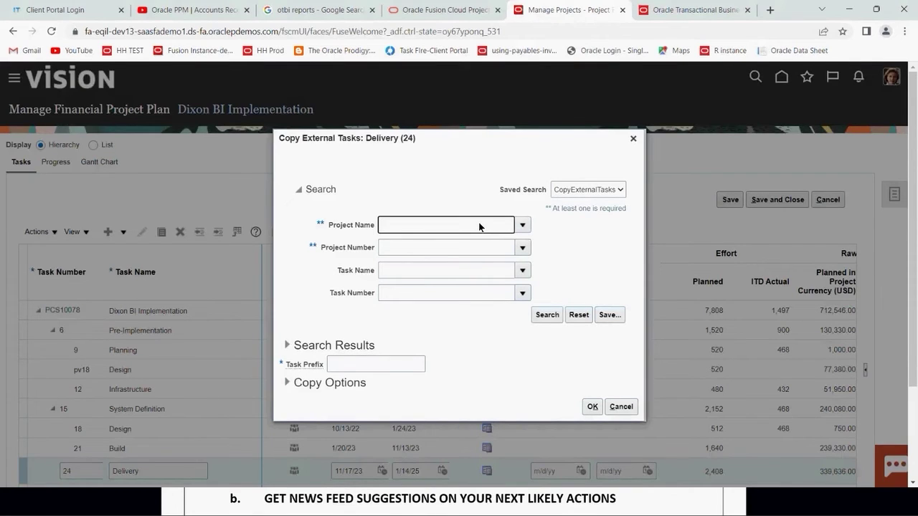
Try to find external tasks by project number "test", and cancel the copy
click(462, 246)
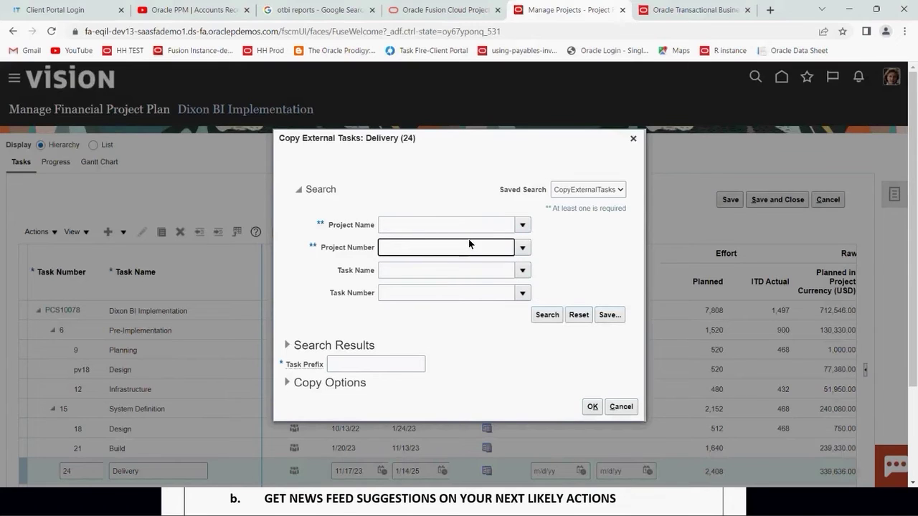
click(461, 231)
text(d)
key(BackSpace)
key(BackSpace)
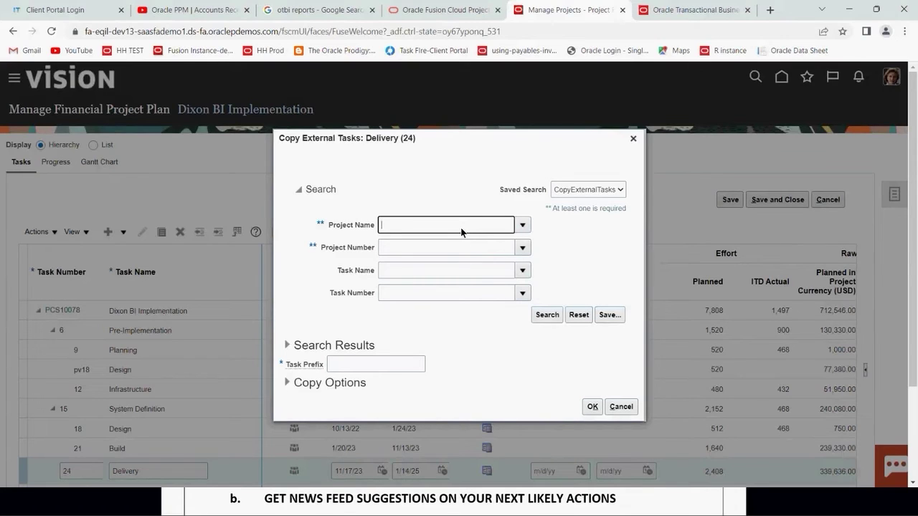
click(445, 246)
text(test)
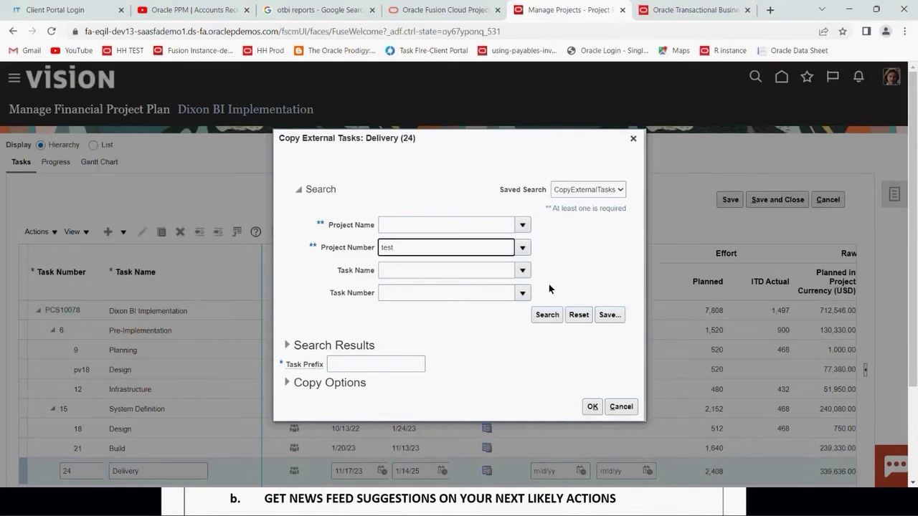
click(548, 317)
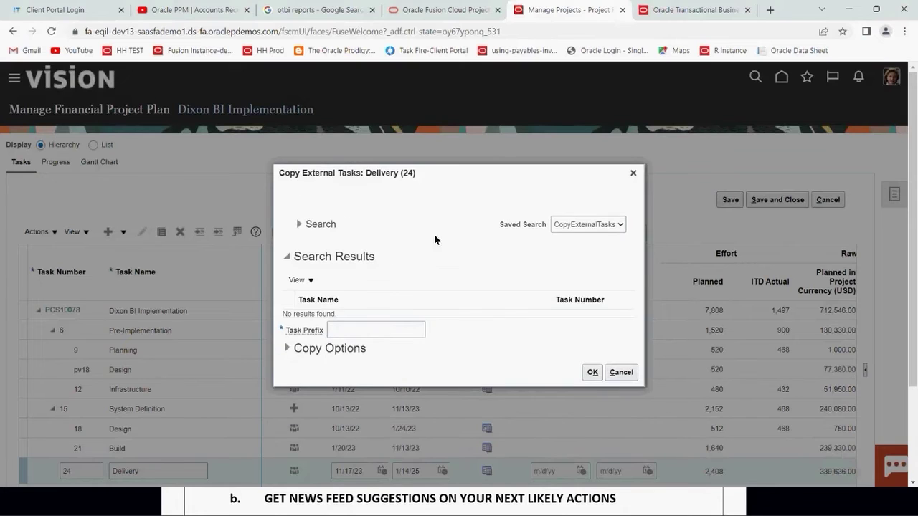
click(592, 372)
click(617, 373)
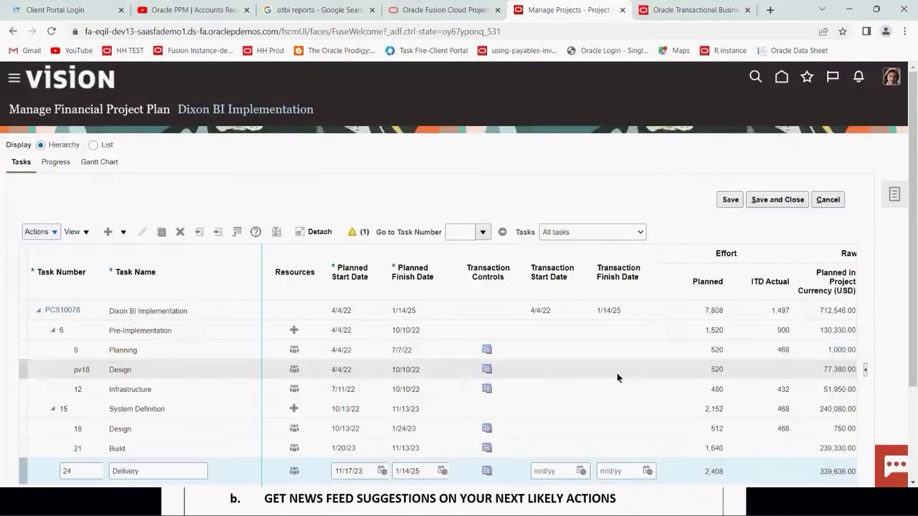
Start Copy External Tasks again for the Delivery task and choose Business World BI Upgrade as the source project
scroll(33, 358, down, 1)
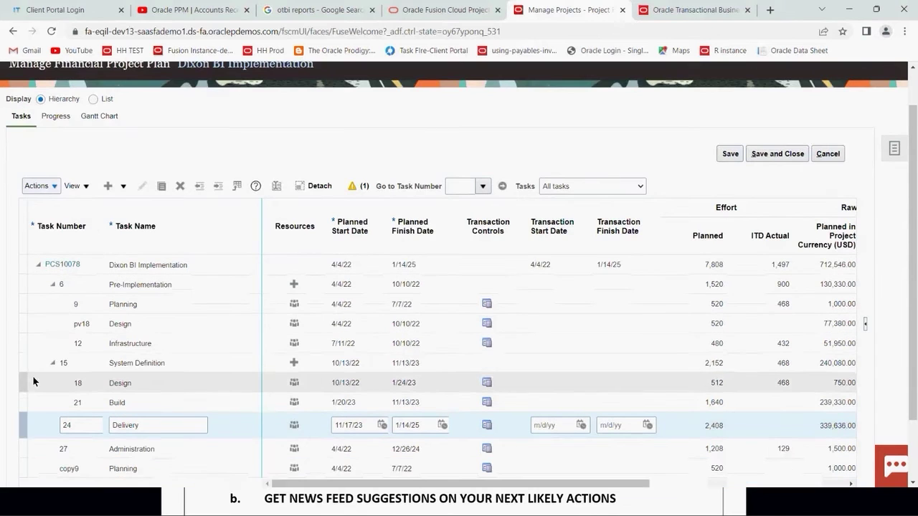
click(35, 186)
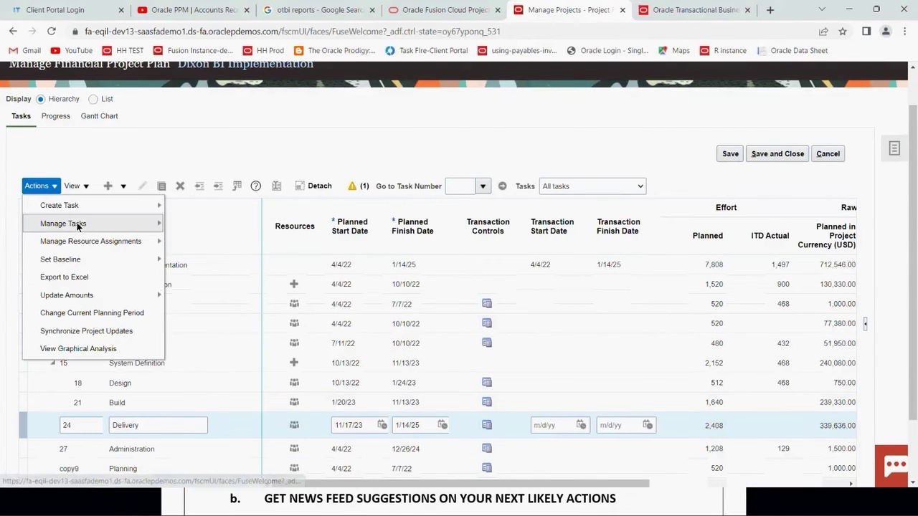
mouse_move(123, 228)
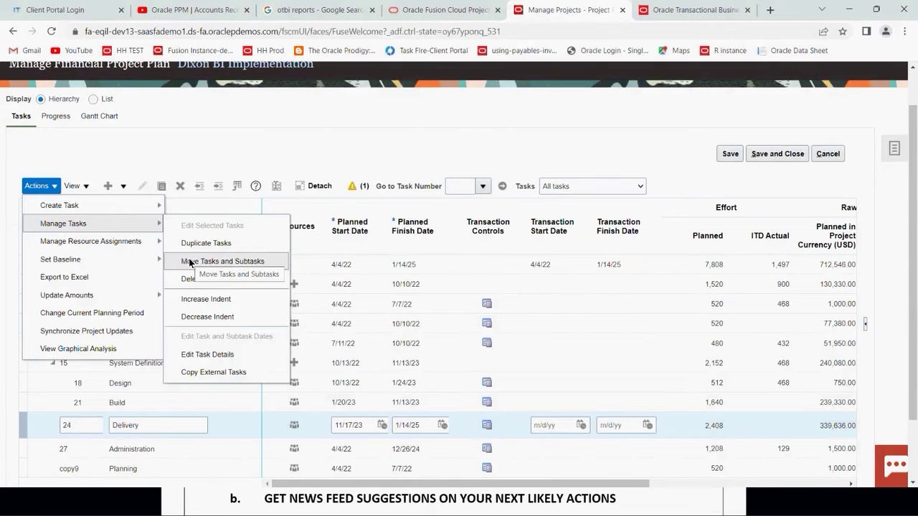
click(219, 376)
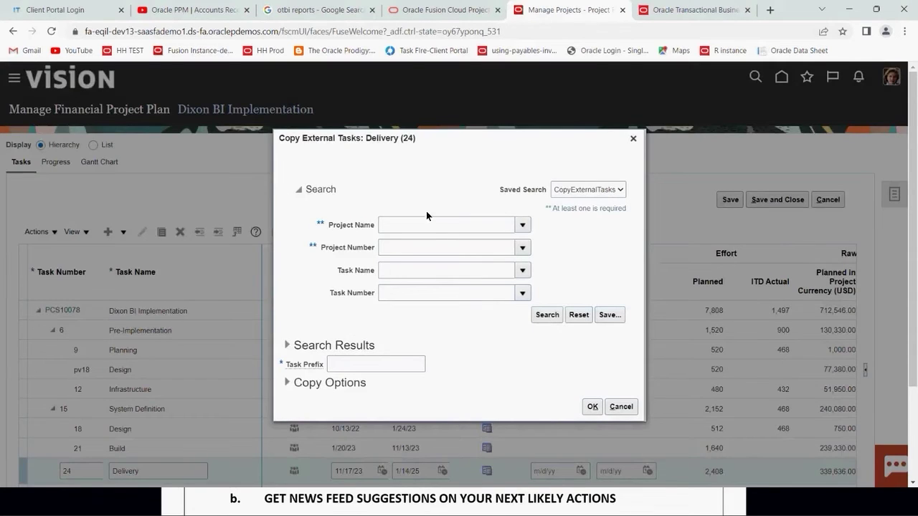
click(438, 225)
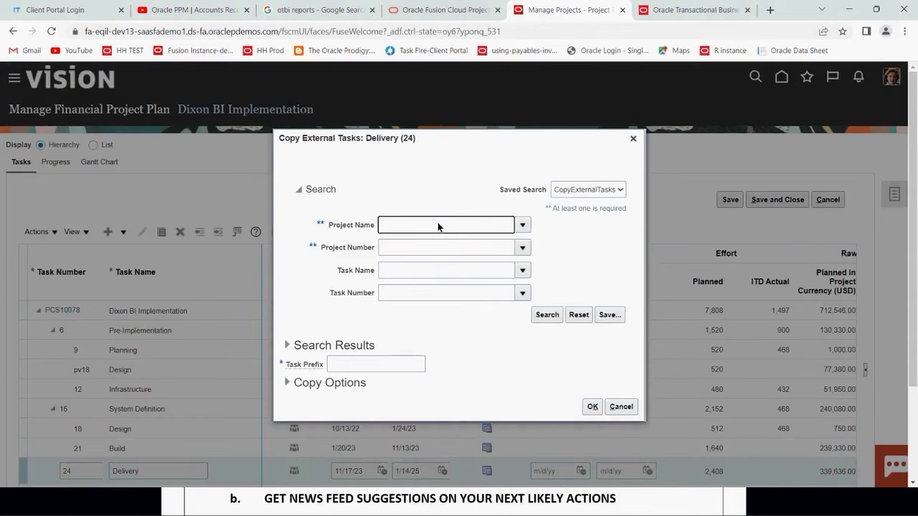
click(522, 226)
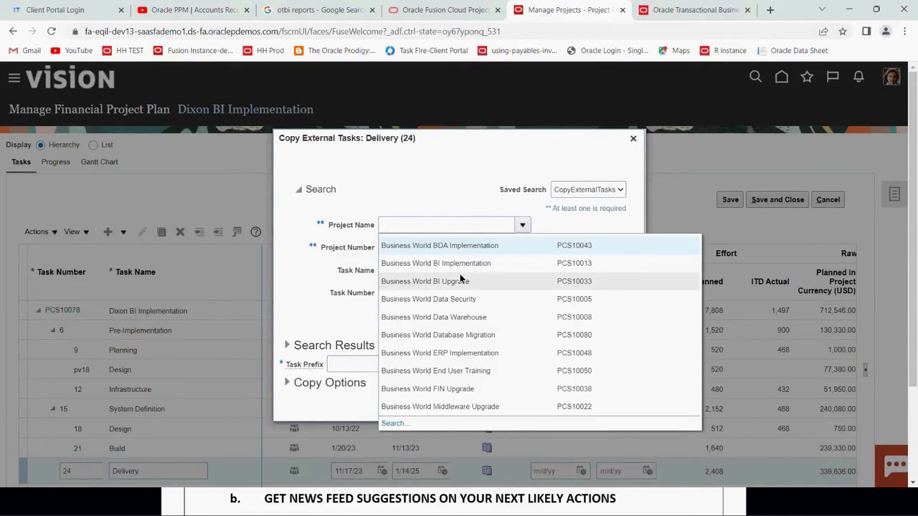
key(Escape)
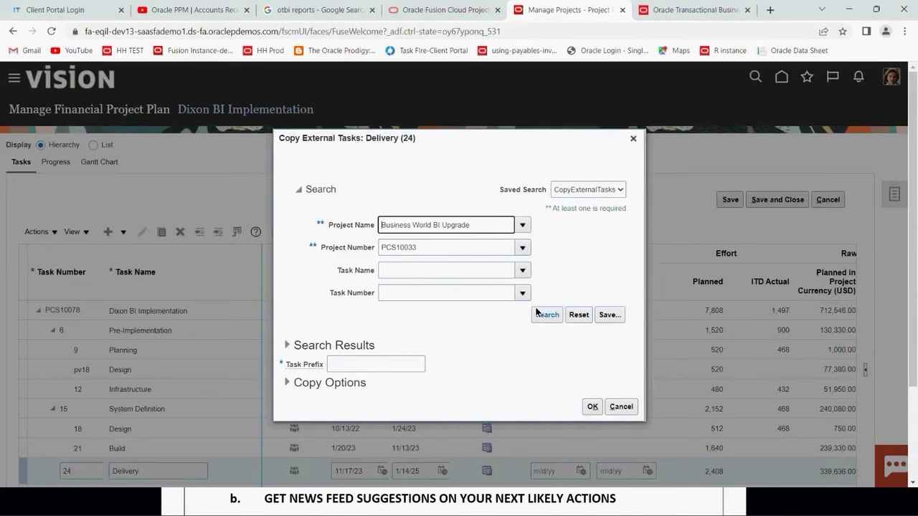
Choose System Certification as the source task and search for it
click(522, 270)
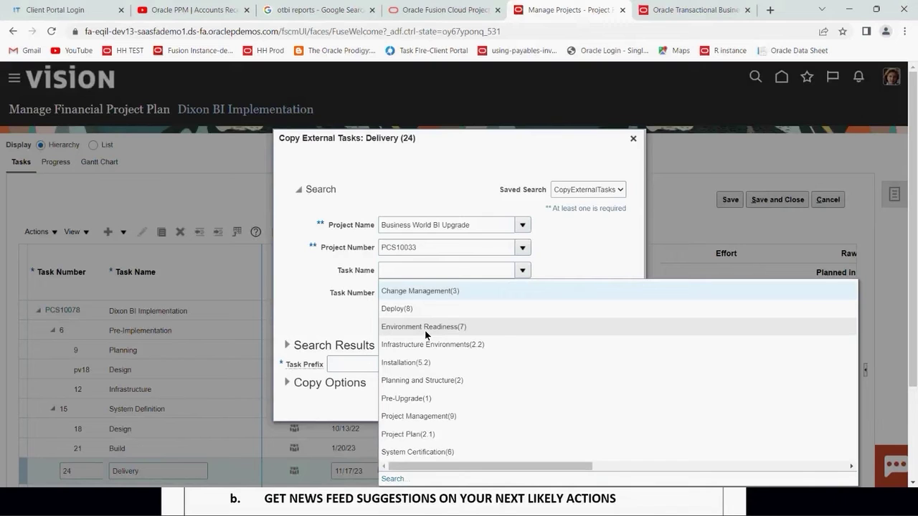
scroll(435, 407, down, 2)
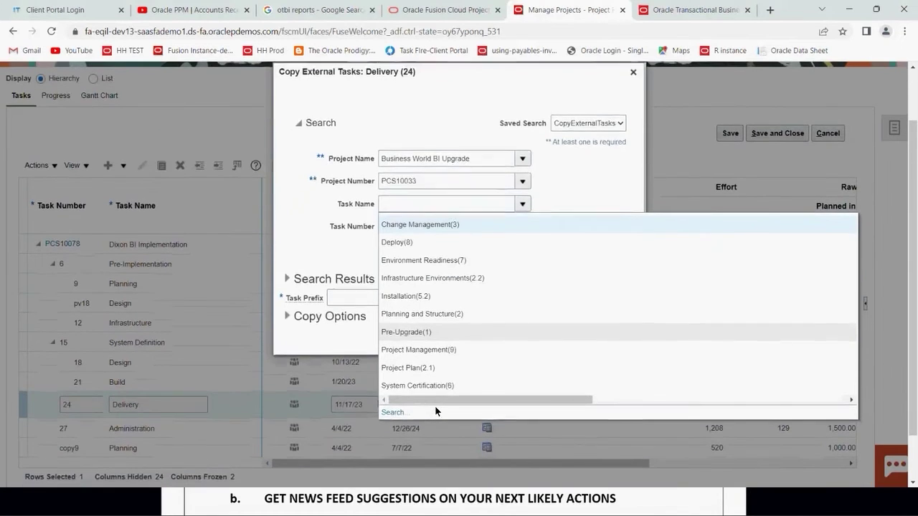
key(Escape)
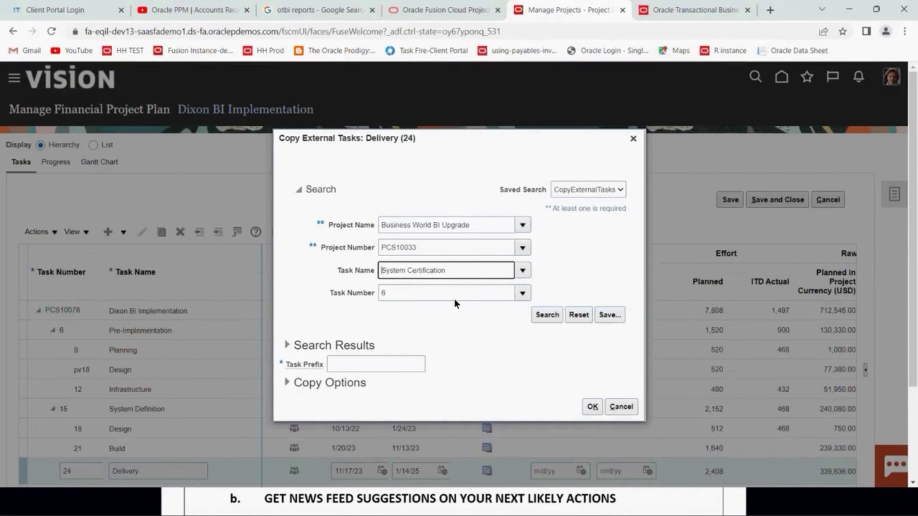
click(542, 315)
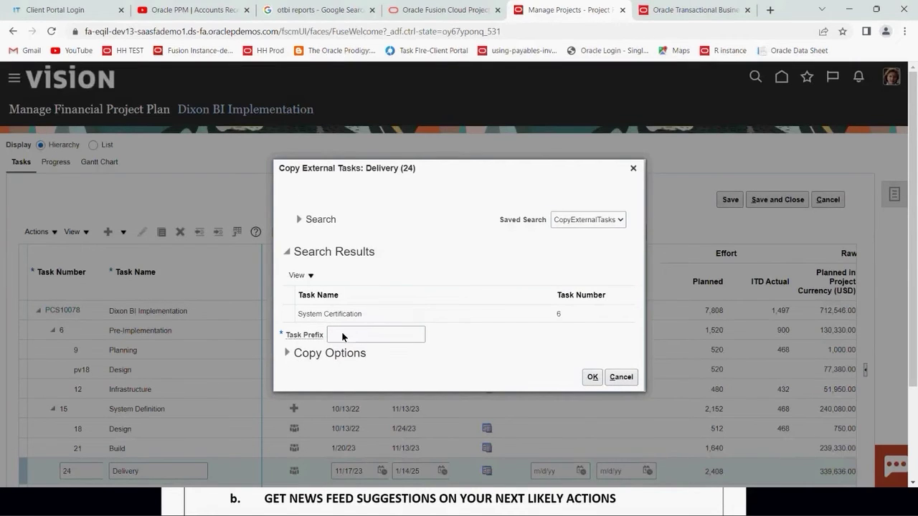
Copy the System Certification task into the plan with the task prefix Copy, accept the date change, and check the task list
click(383, 335)
text(Copy)
click(591, 378)
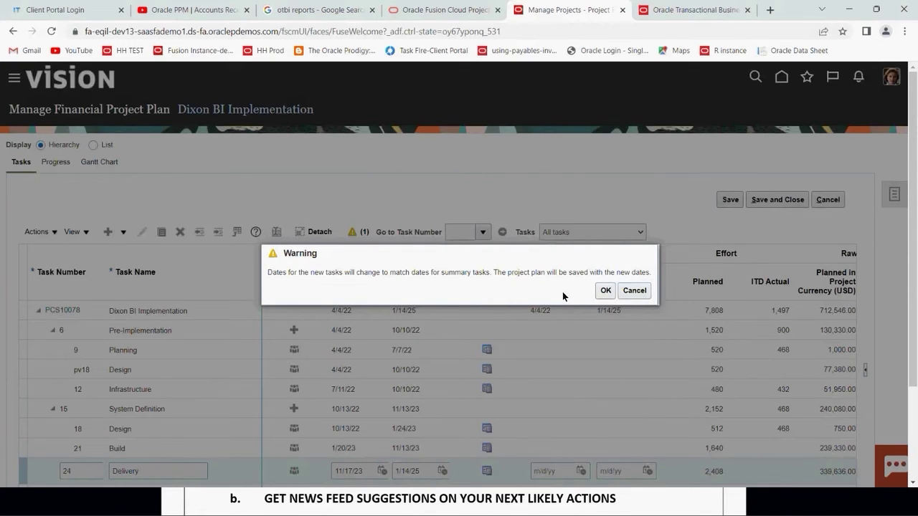
click(607, 291)
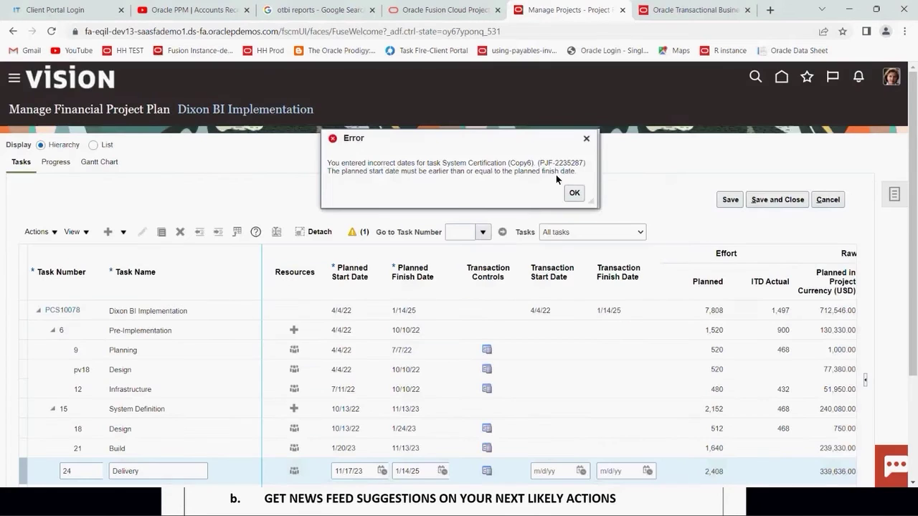
click(571, 197)
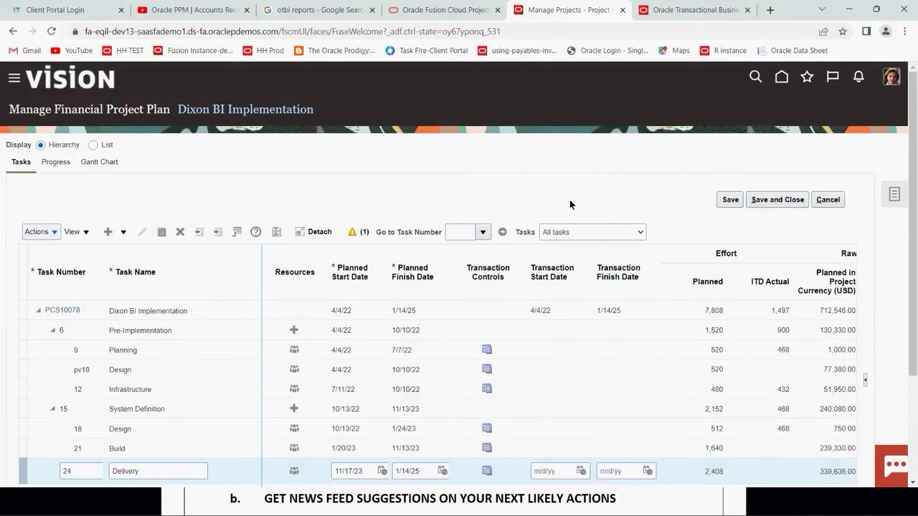
scroll(256, 269, down, 2)
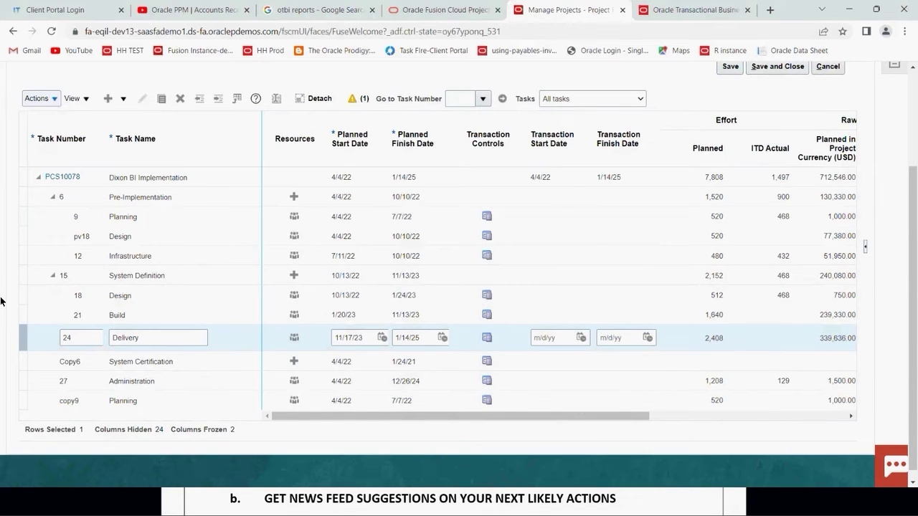
scroll(0, 302, up, 1)
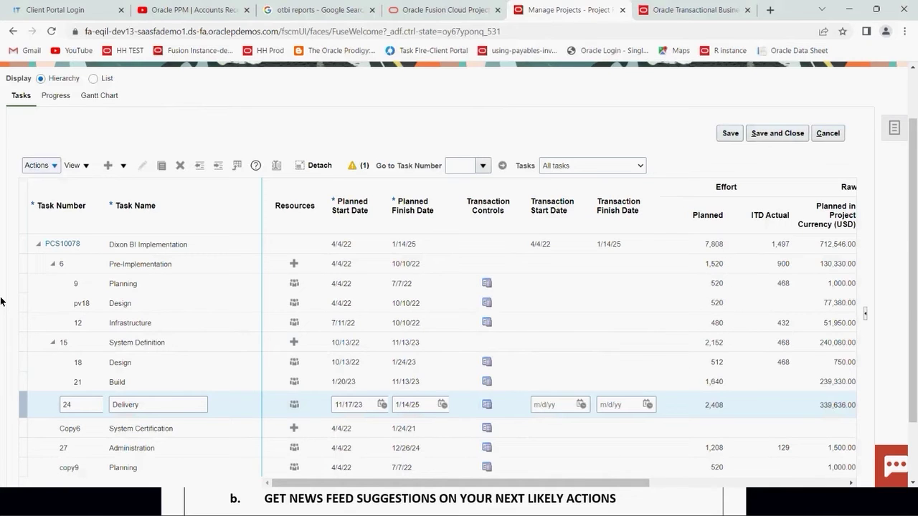
Start Copy External Tasks for the Delivery task and reposition its dialog over the plan
click(47, 166)
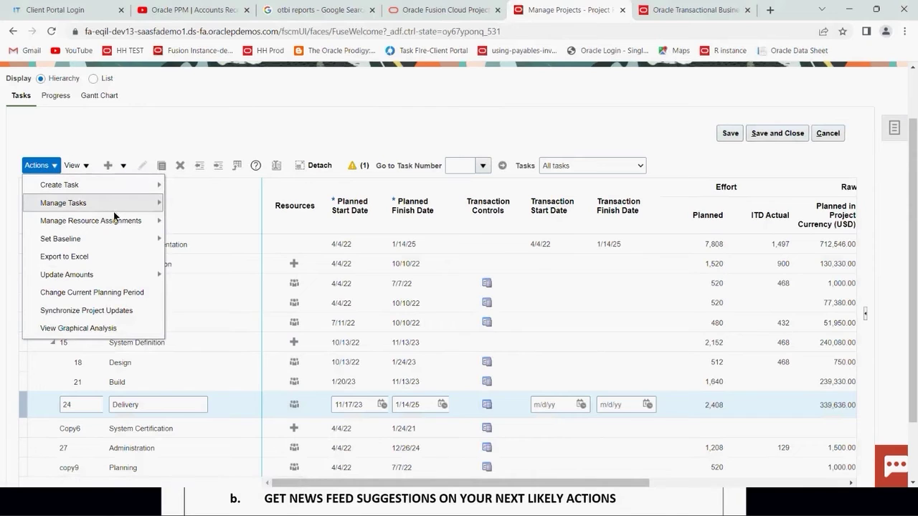
mouse_move(113, 205)
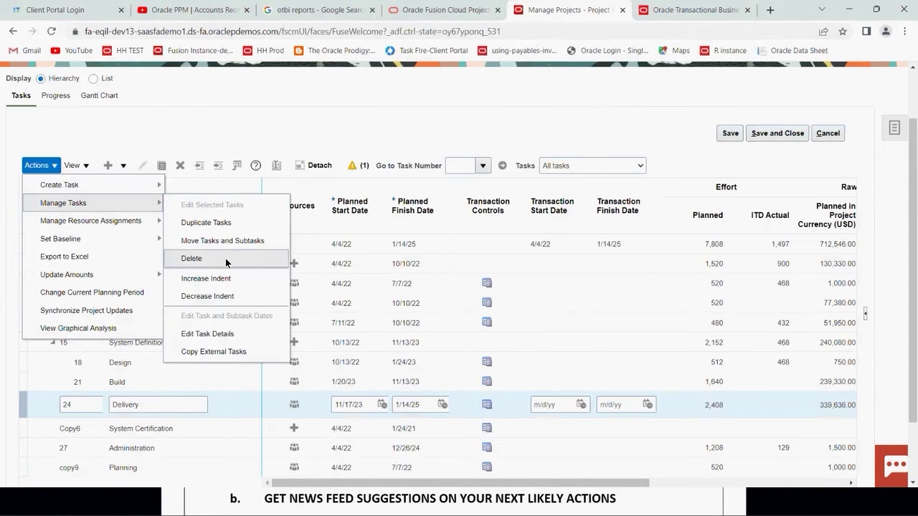
click(221, 353)
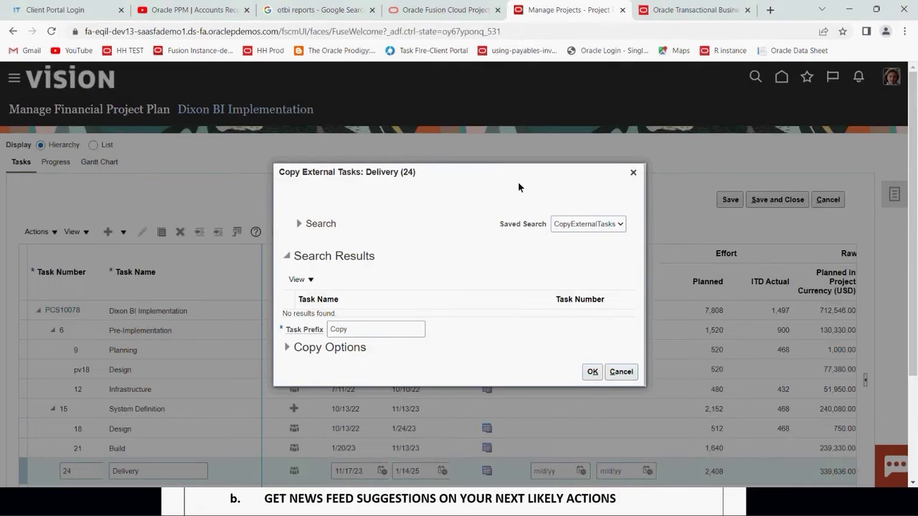
drag(517, 187, 531, 256)
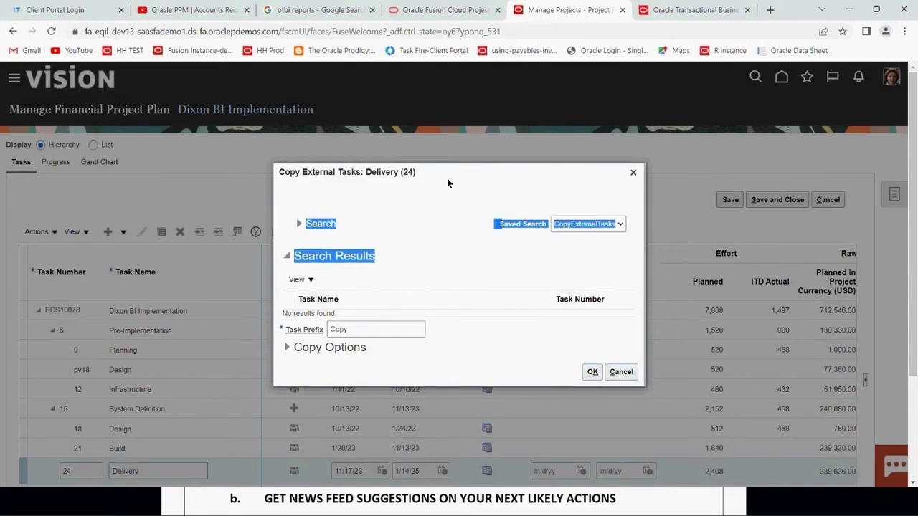
drag(447, 178, 649, 171)
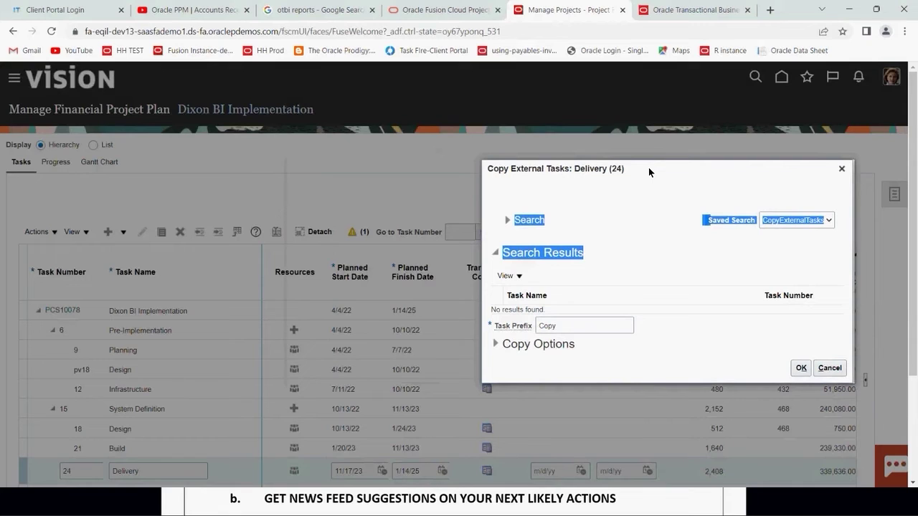
drag(649, 168, 583, 134)
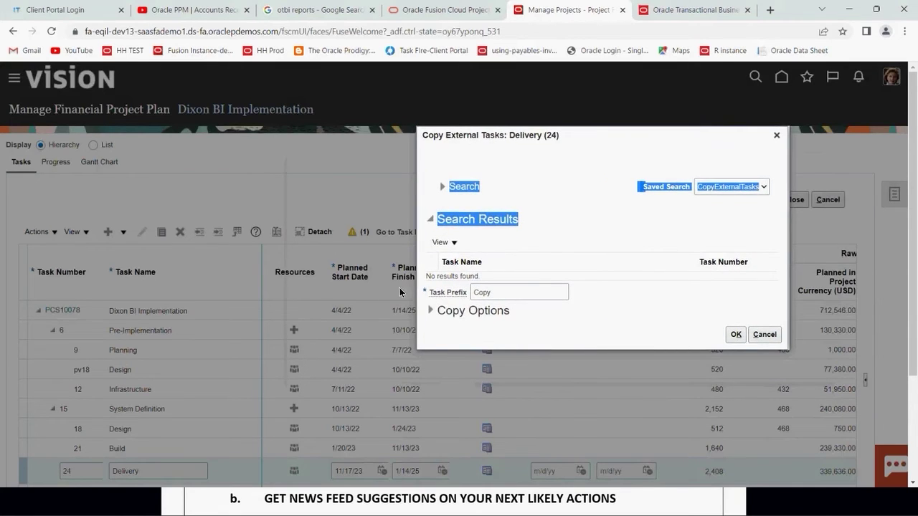
click(610, 216)
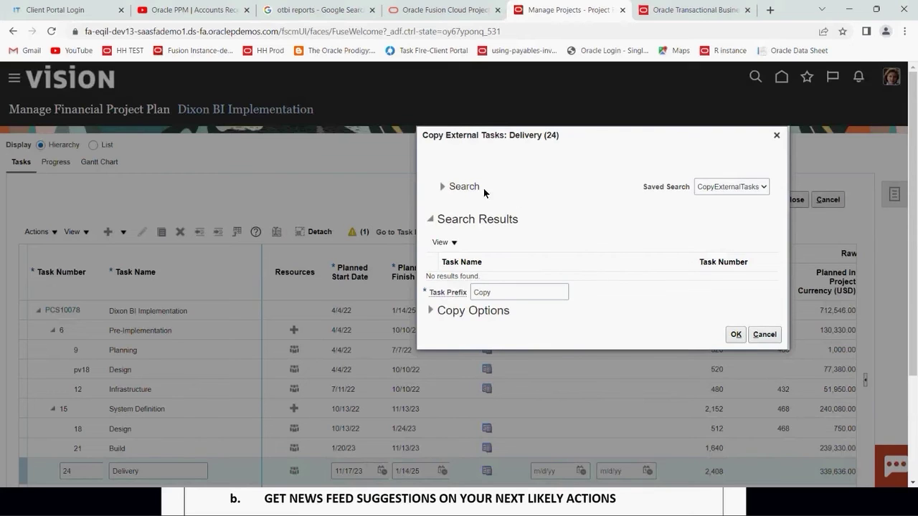
Choose Test project 23 B as the source project and search for its Deploy task
click(443, 187)
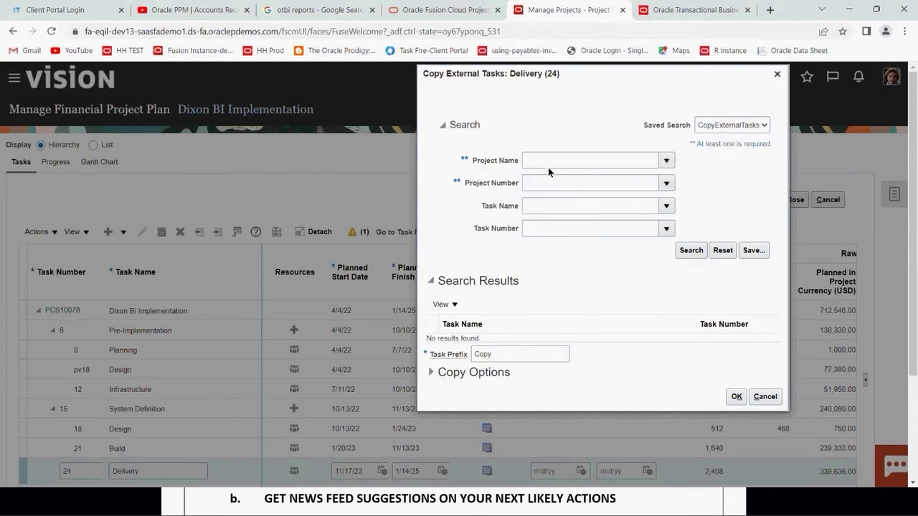
click(539, 163)
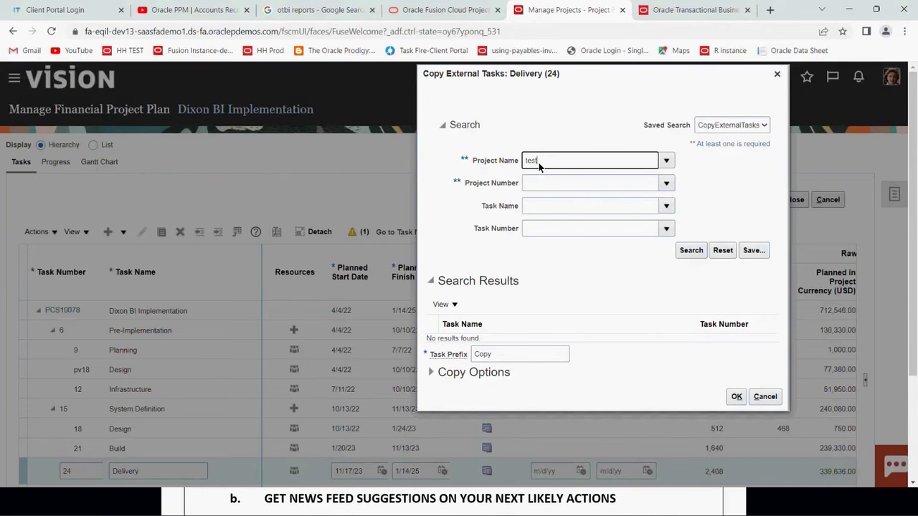
text(test)
click(591, 188)
click(554, 206)
click(666, 207)
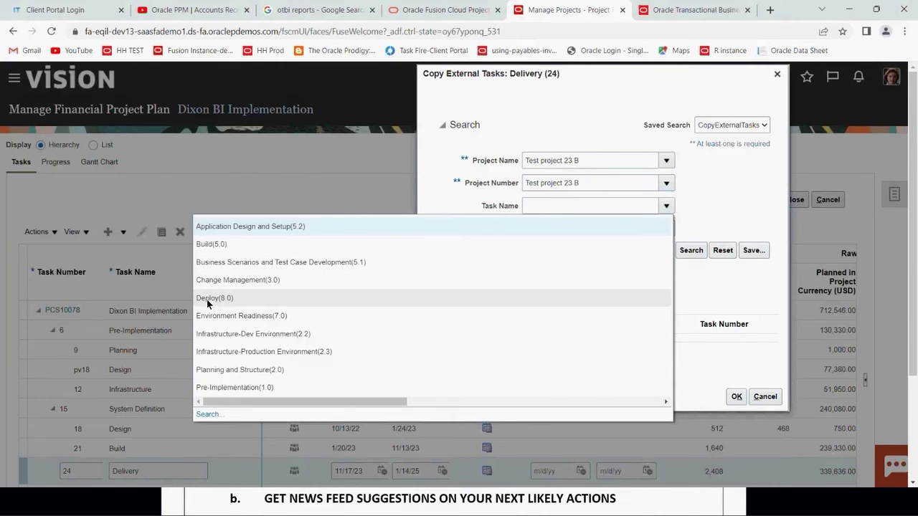
key(Escape)
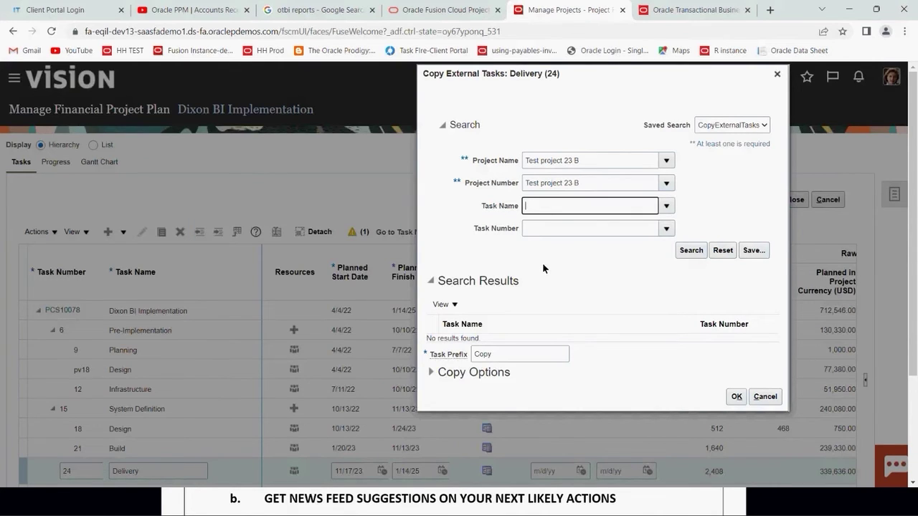
click(692, 250)
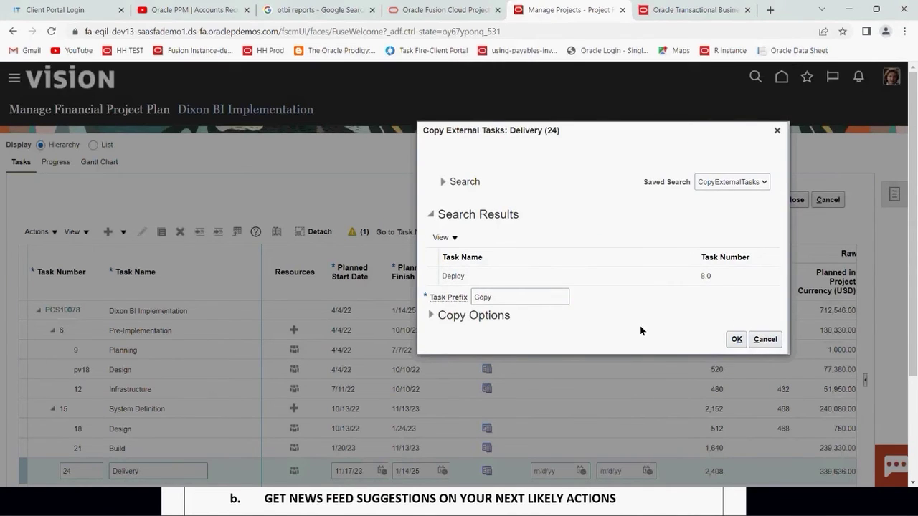
Copy the Deploy task and its subtasks with prefix Copy as a peer of Delivery, accept the date change, and check the task list
click(431, 316)
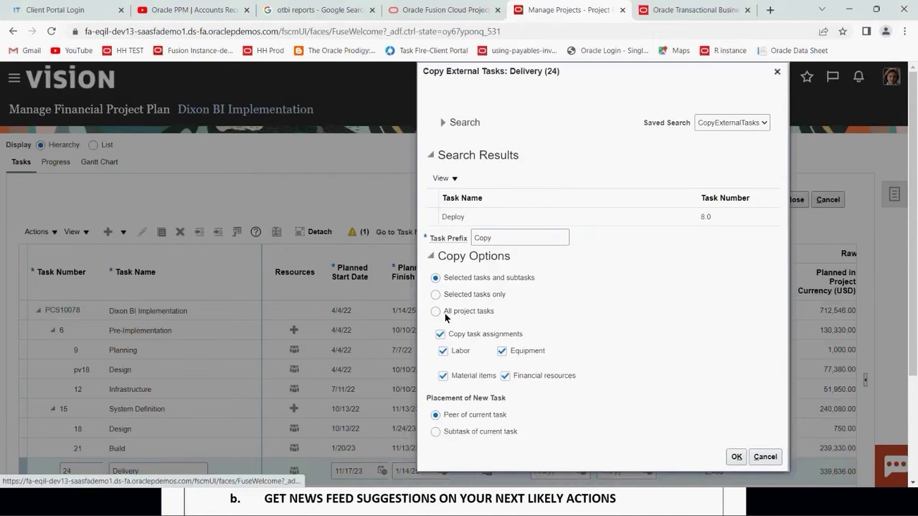
scroll(612, 314, down, 2)
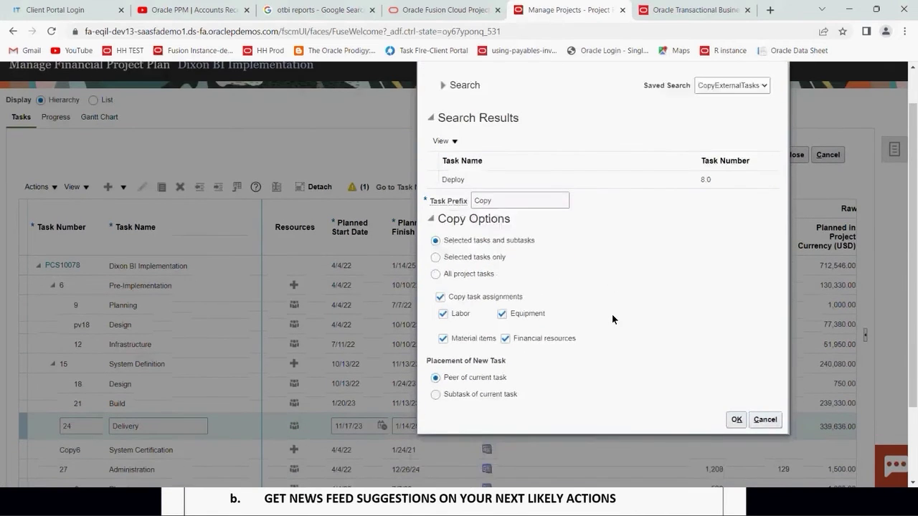
scroll(601, 388, down, 3)
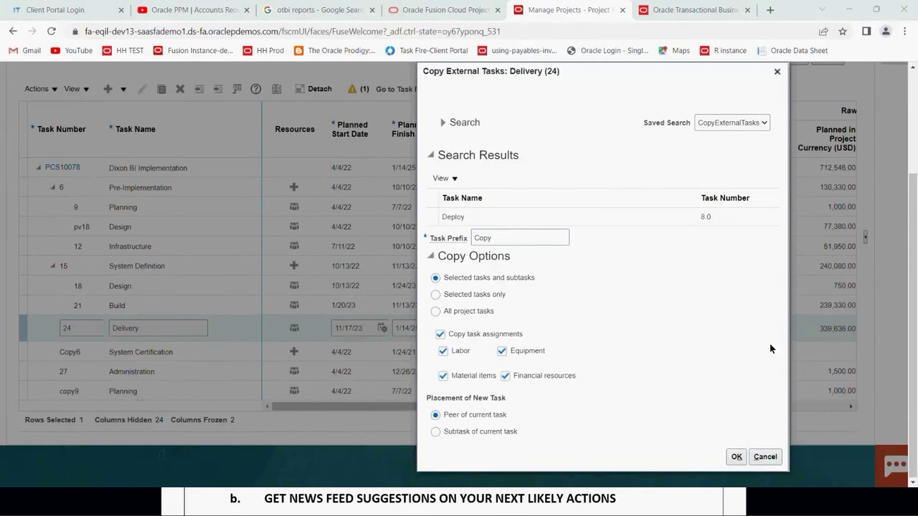
click(736, 456)
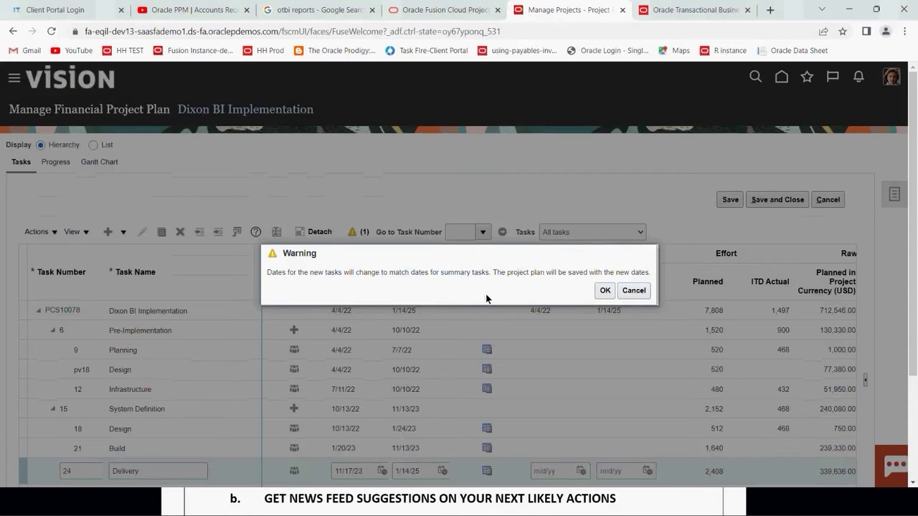
click(604, 290)
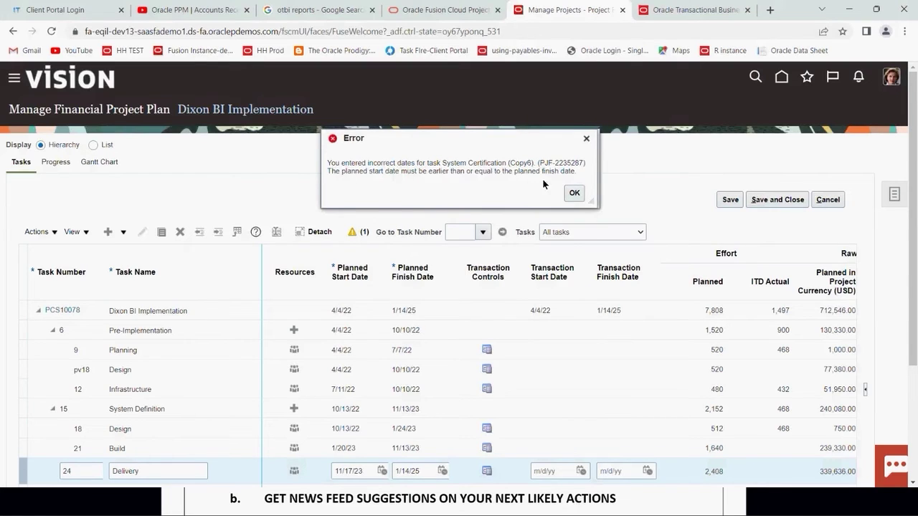
click(574, 191)
scroll(309, 190, down, 2)
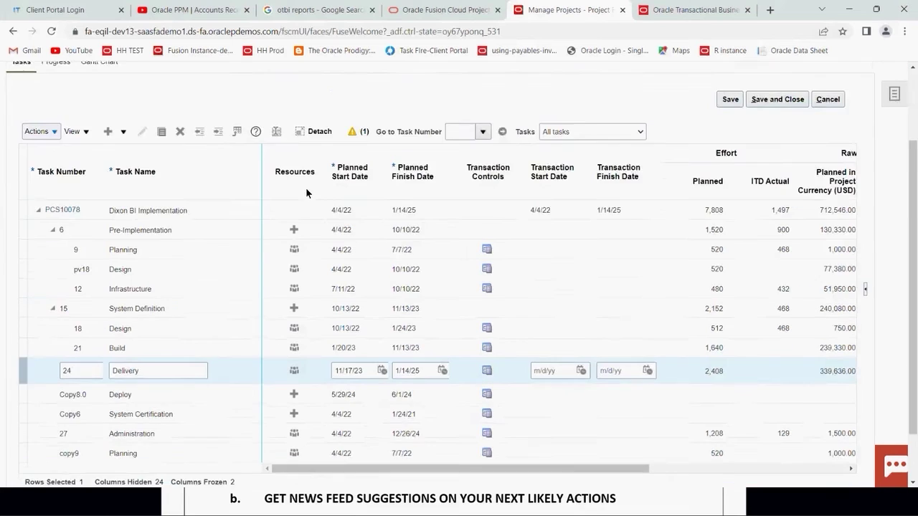
scroll(305, 187, down, 1)
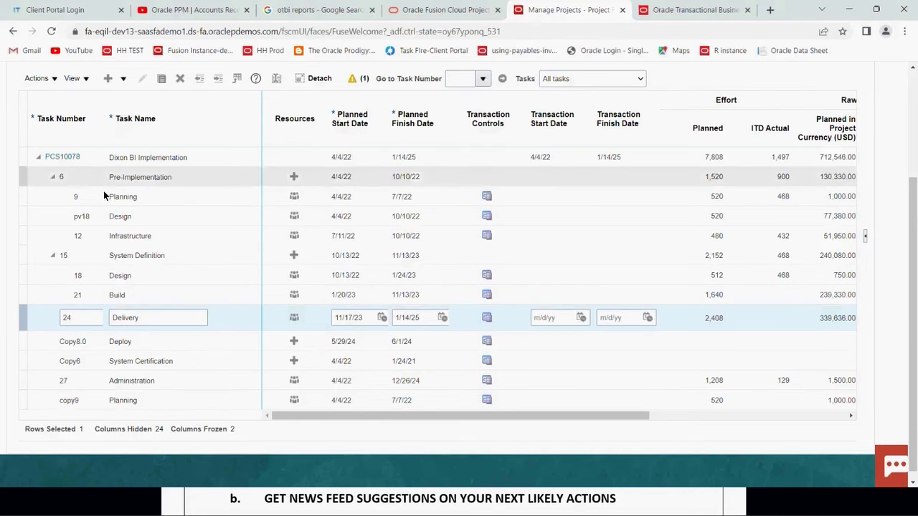
scroll(75, 100, up, 1)
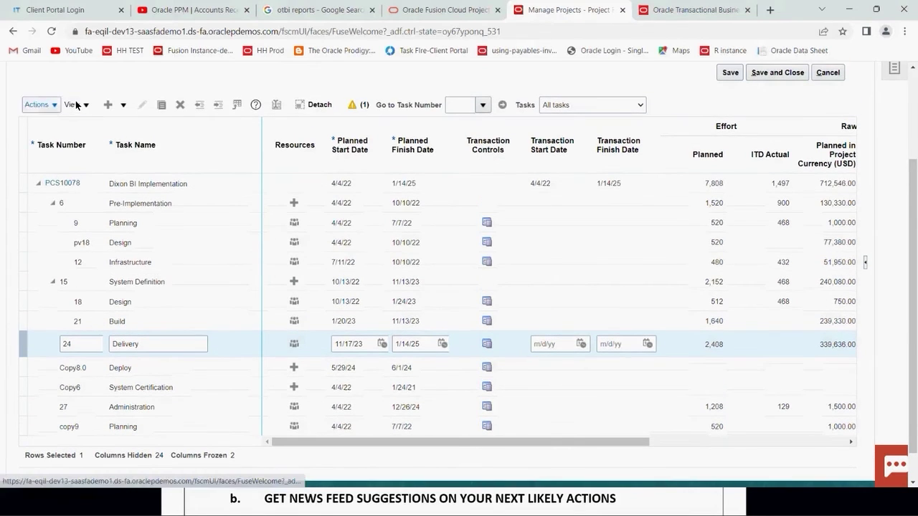
Duplicate only the Delivery task with its assignments, using the task prefix Copy, and check the task list
click(39, 105)
mouse_move(67, 141)
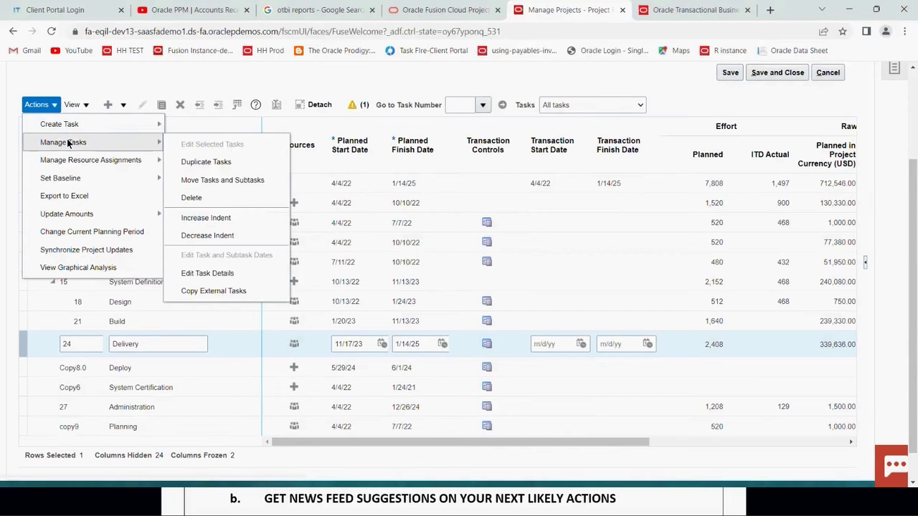
click(181, 161)
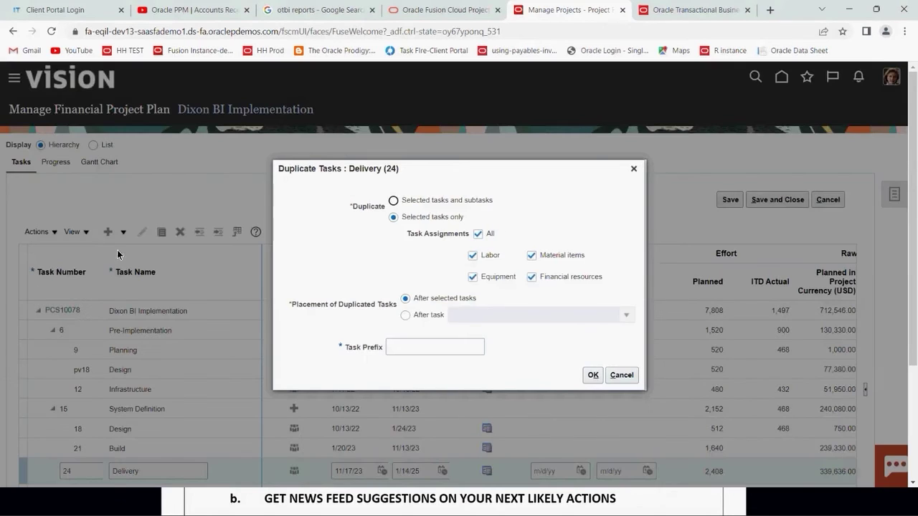
click(415, 346)
click(592, 375)
click(669, 292)
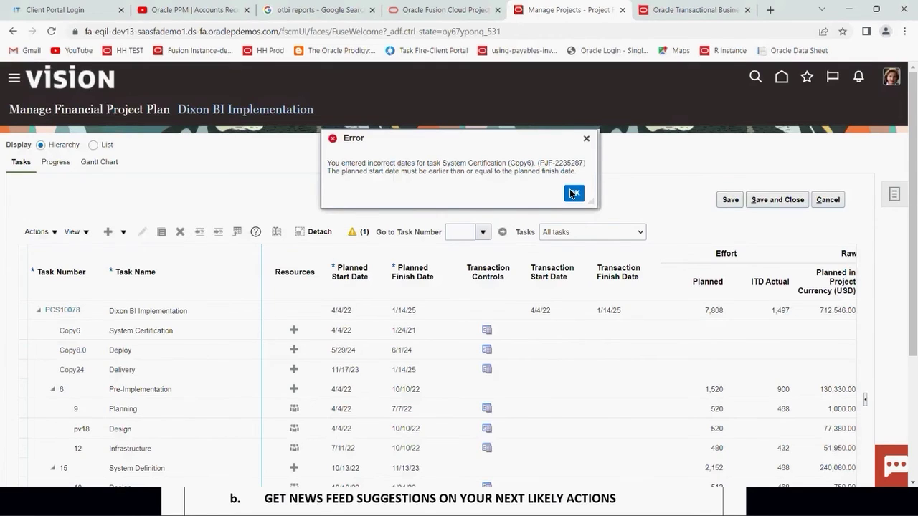
click(573, 192)
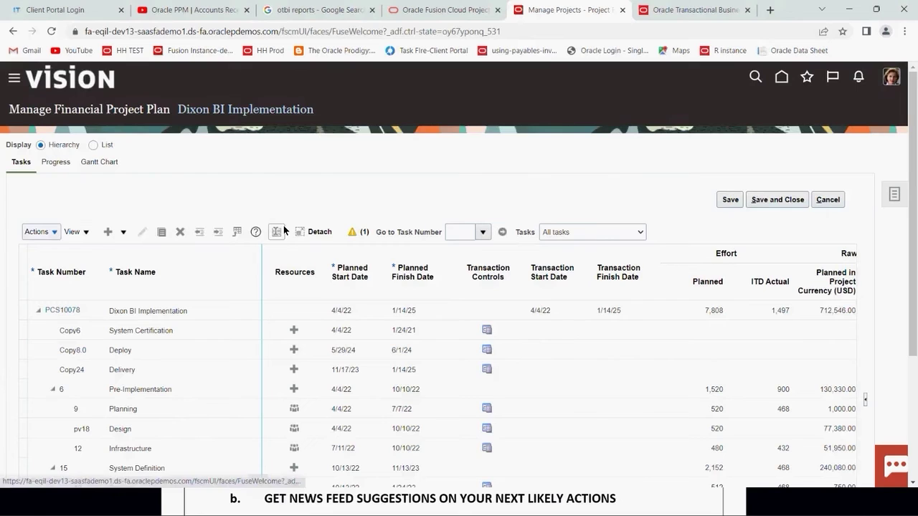
scroll(301, 181, down, 3)
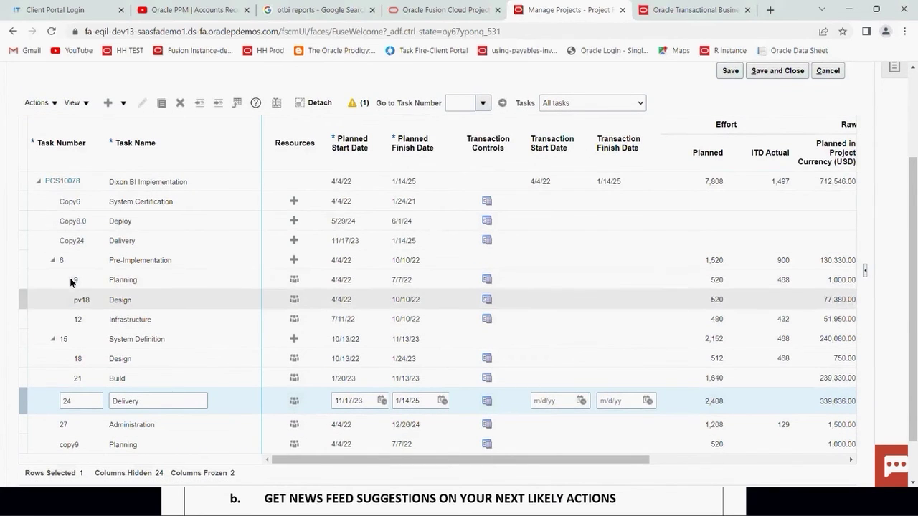
Select the System Definition task and review the task management actions available for it
click(23, 340)
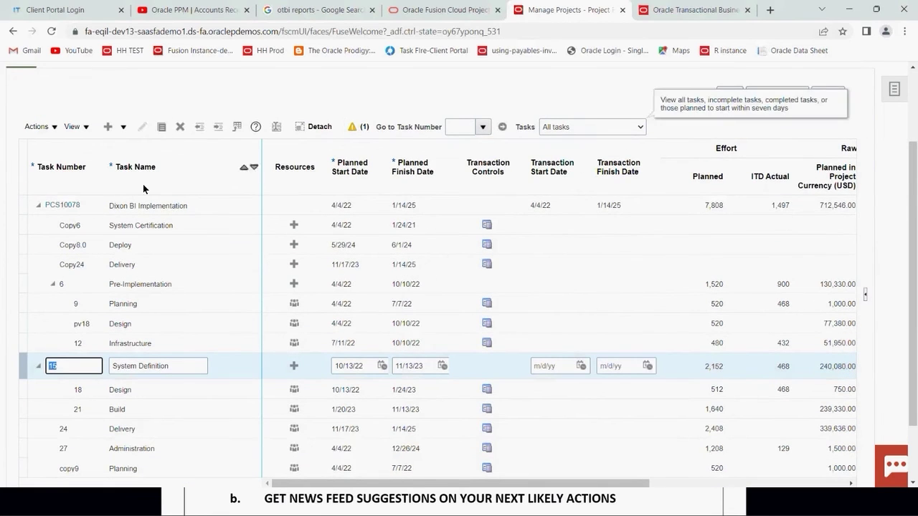
click(16, 367)
click(34, 127)
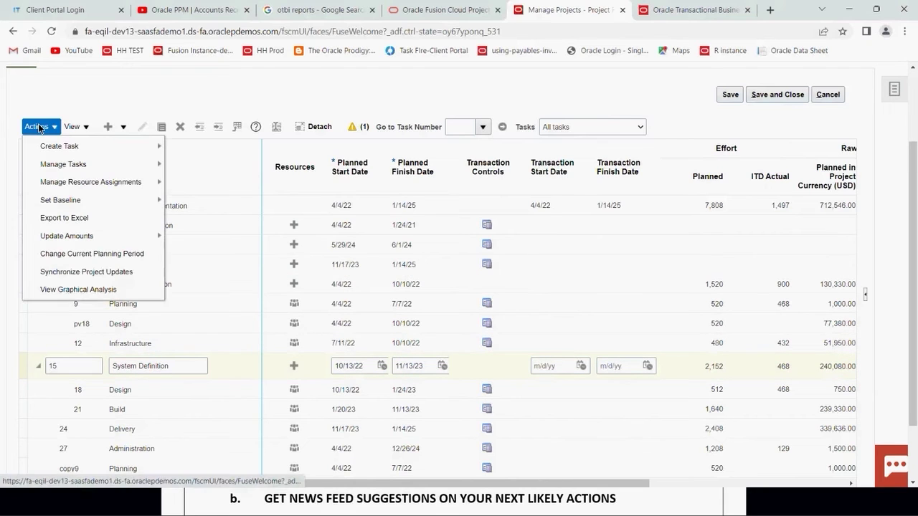
mouse_move(98, 167)
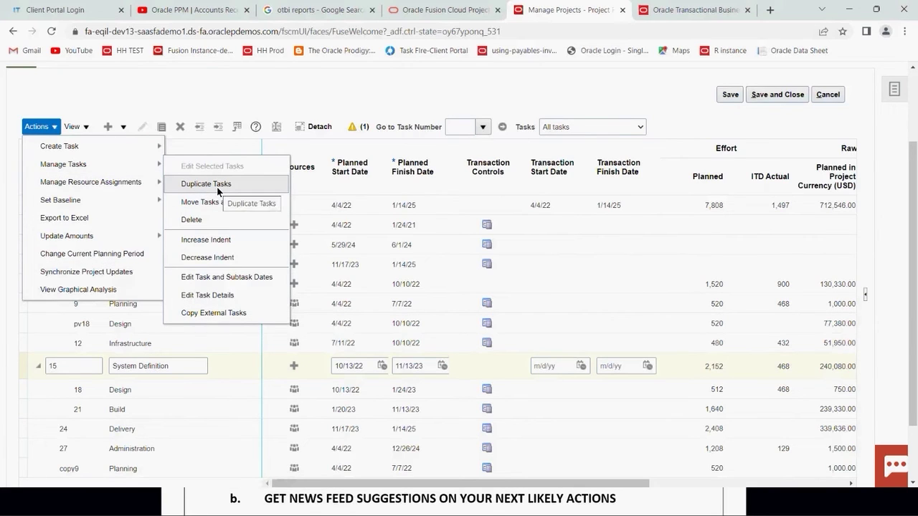
click(337, 96)
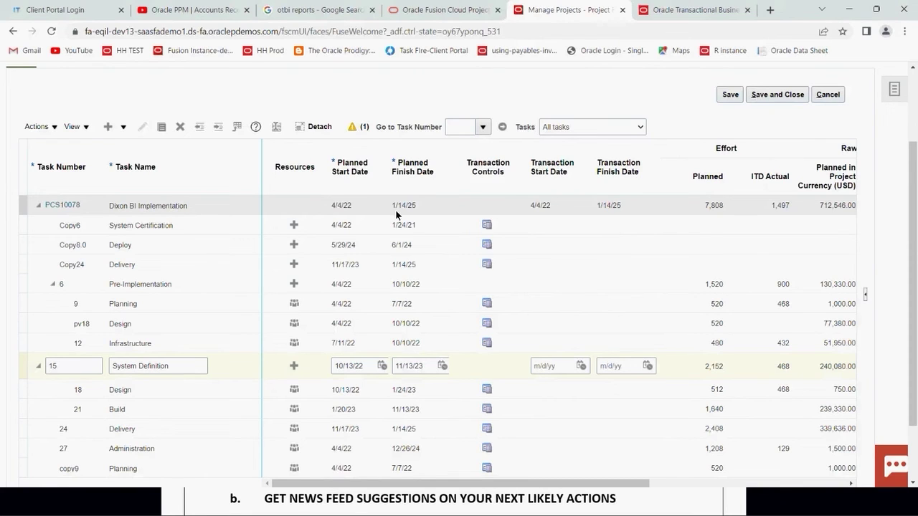
Cancel out of the Dixon BI Implementation financial plan and switch to the feature document
scroll(248, 203, up, 2)
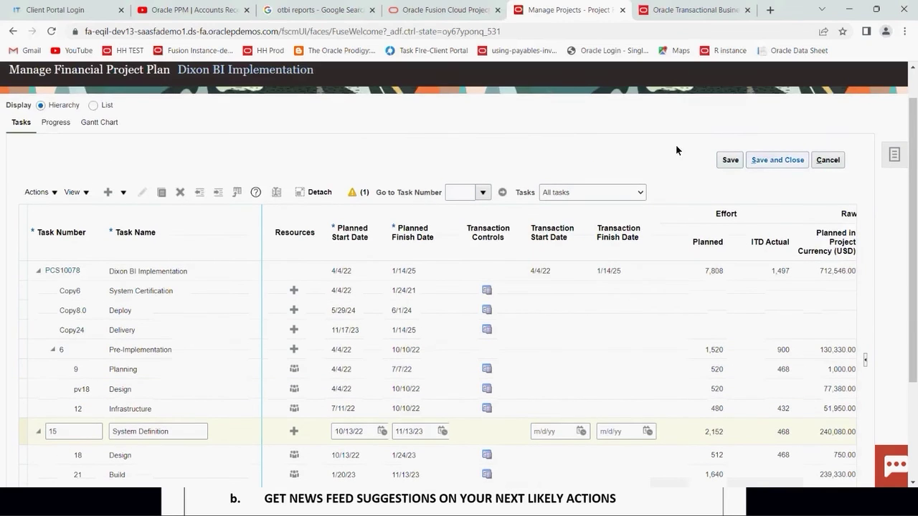
click(821, 159)
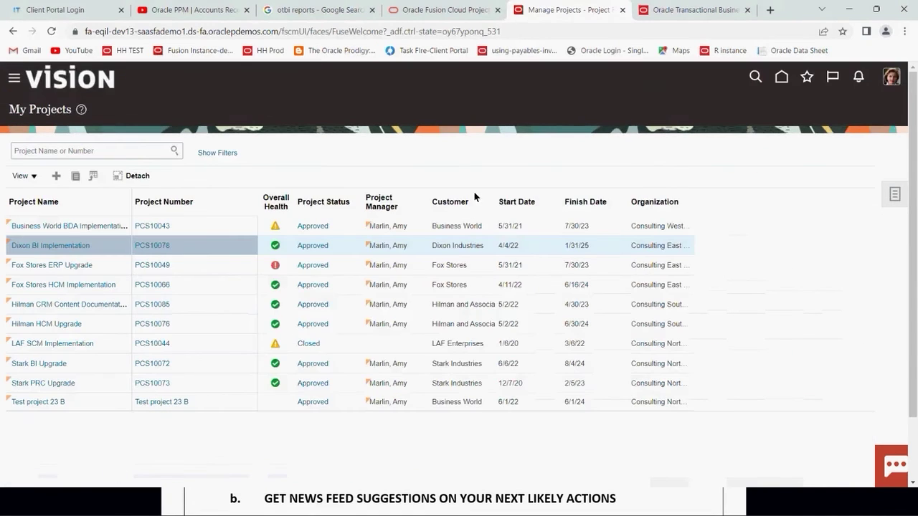
key(alt+Tab)
key(alt+Tab)
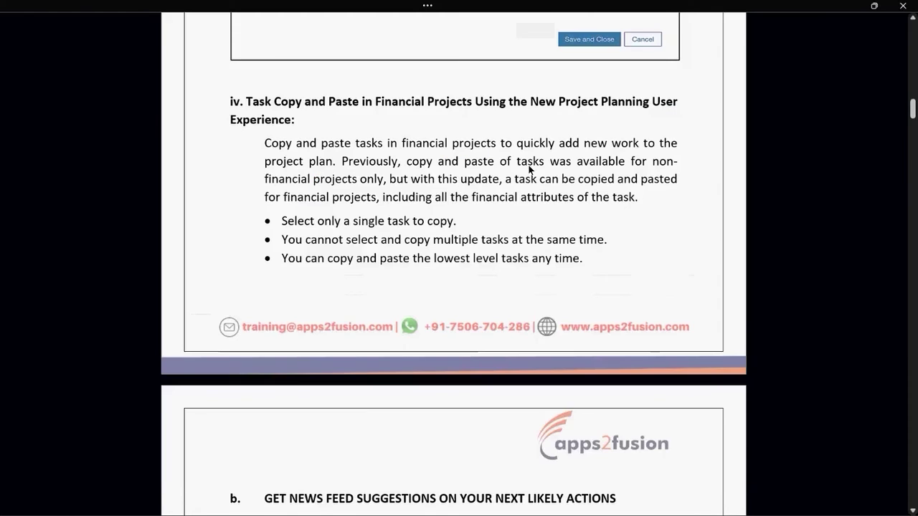
Read the section on news feed suggestions for next likely actions, including its business benefits and how to enable it
scroll(381, 253, down, 3)
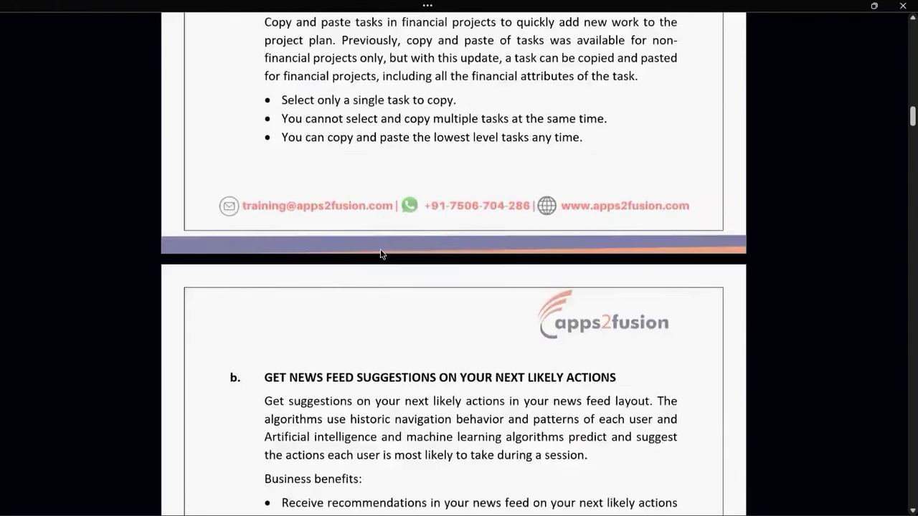
scroll(380, 251, down, 6)
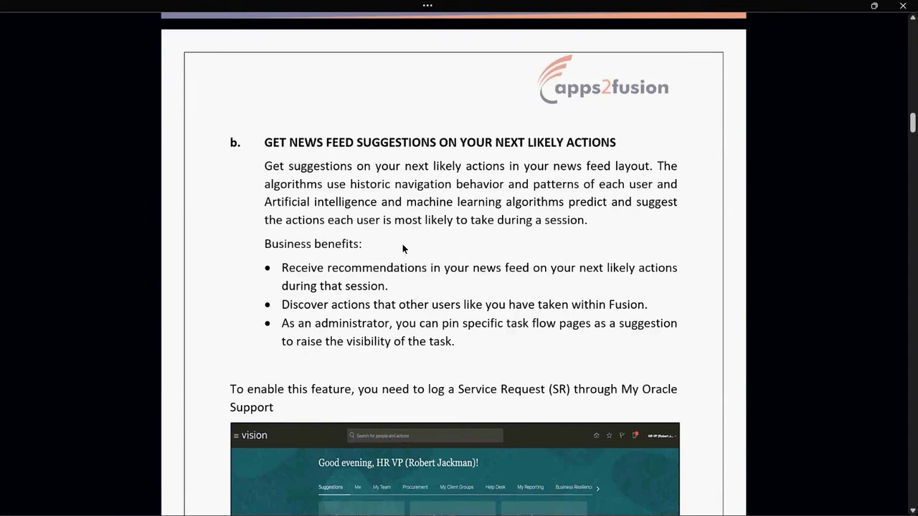
scroll(373, 245, down, 2)
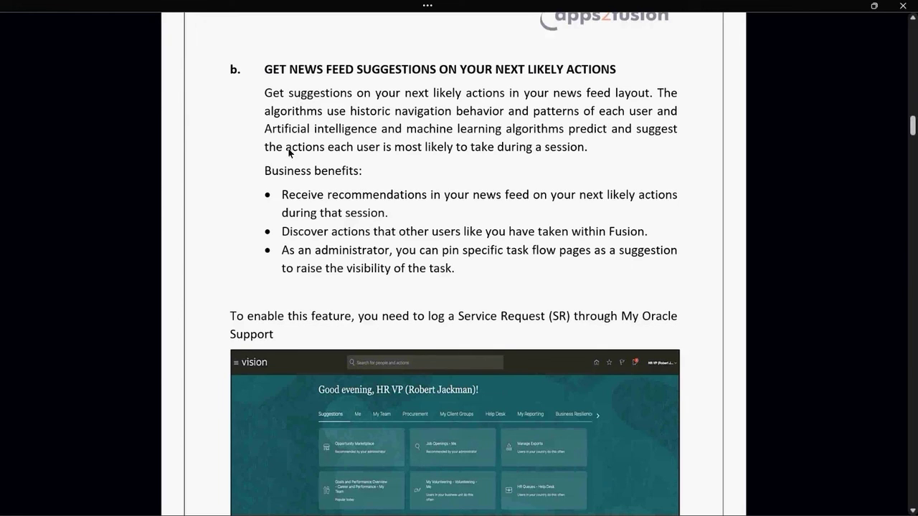
scroll(184, 297, down, 3)
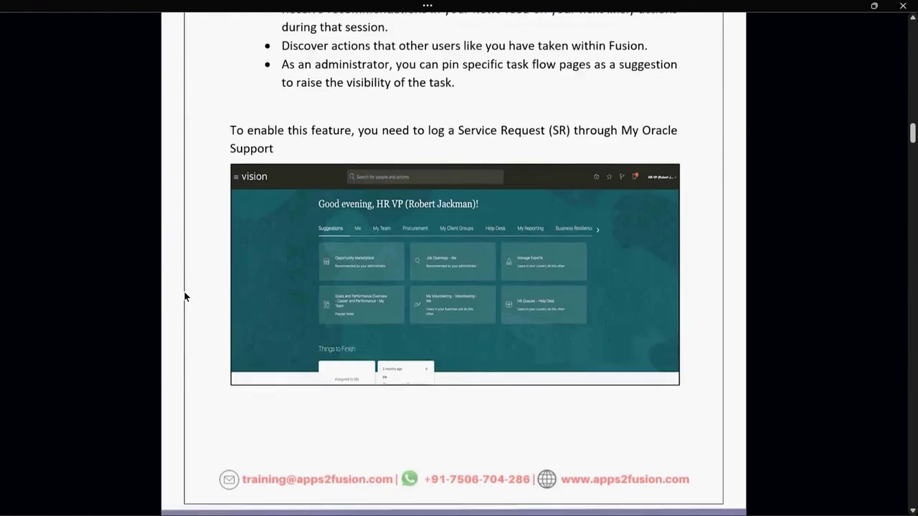